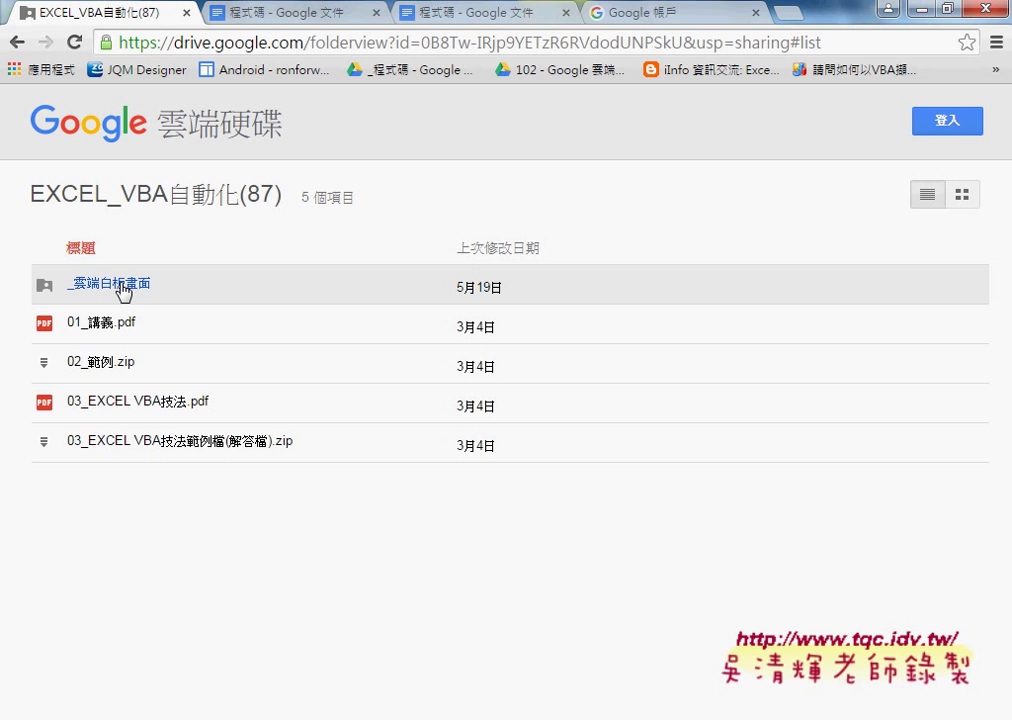
Go from _雲端白板畫面 through 其他補充範例(84) into 02_進階 and scroll its 13 example folders
{"action": "left_click", "coordinate": [122, 289]}
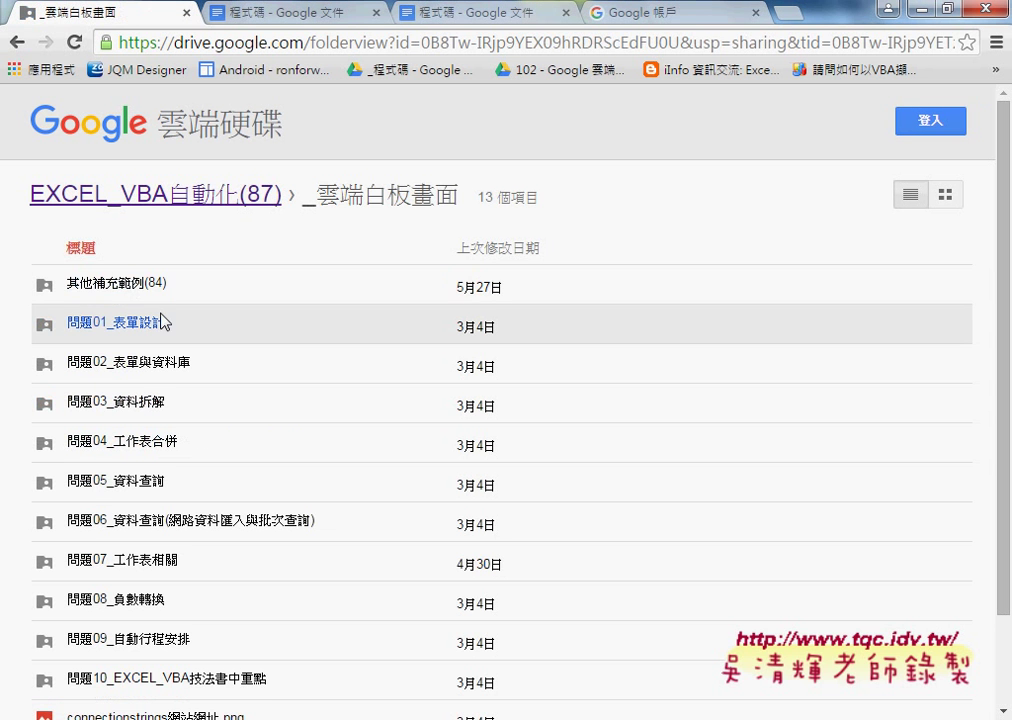
{"action": "left_click", "coordinate": [157, 288]}
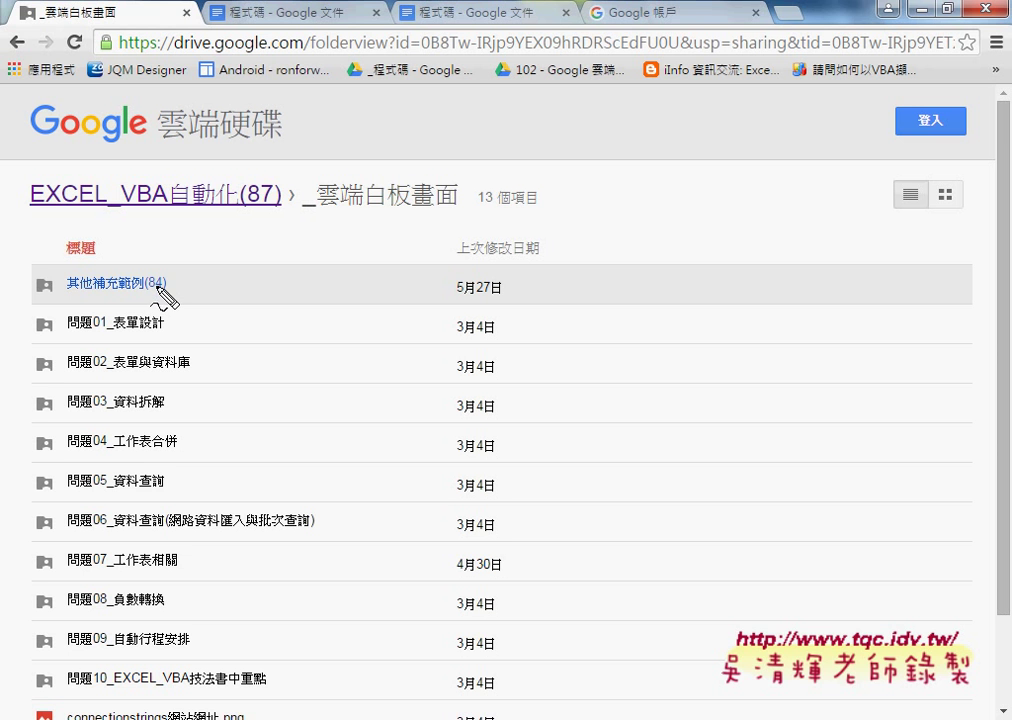
{"action": "mouse_move", "coordinate": [153, 298]}
{"action": "left_mouse_down"}
{"action": "mouse_move", "coordinate": [40, 280]}
{"action": "mouse_move", "coordinate": [155, 283]}
{"action": "mouse_move", "coordinate": [100, 295]}
{"action": "left_mouse_up"}
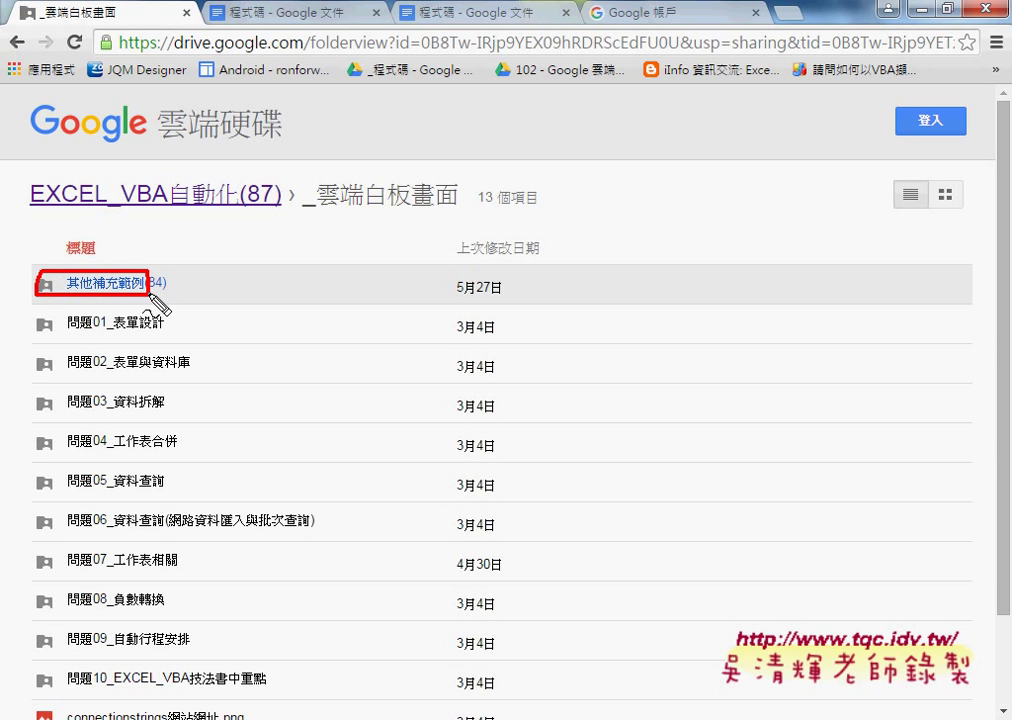
{"action": "key", "text": "Escape"}
{"action": "left_click", "coordinate": [95, 287]}
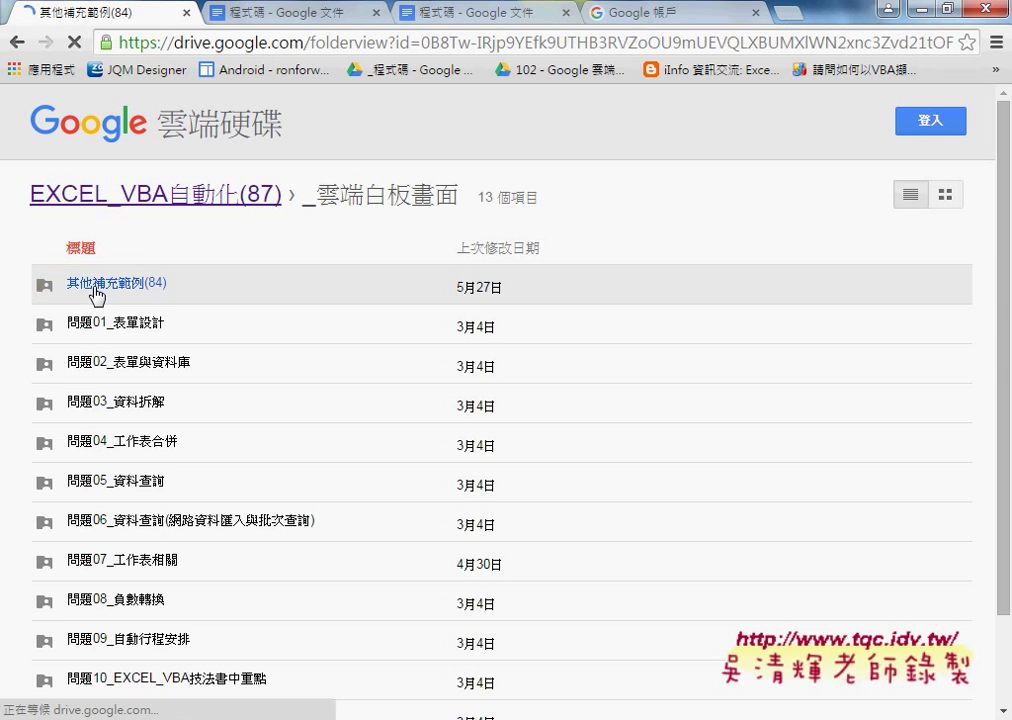
{"action": "left_click", "coordinate": [100, 325]}
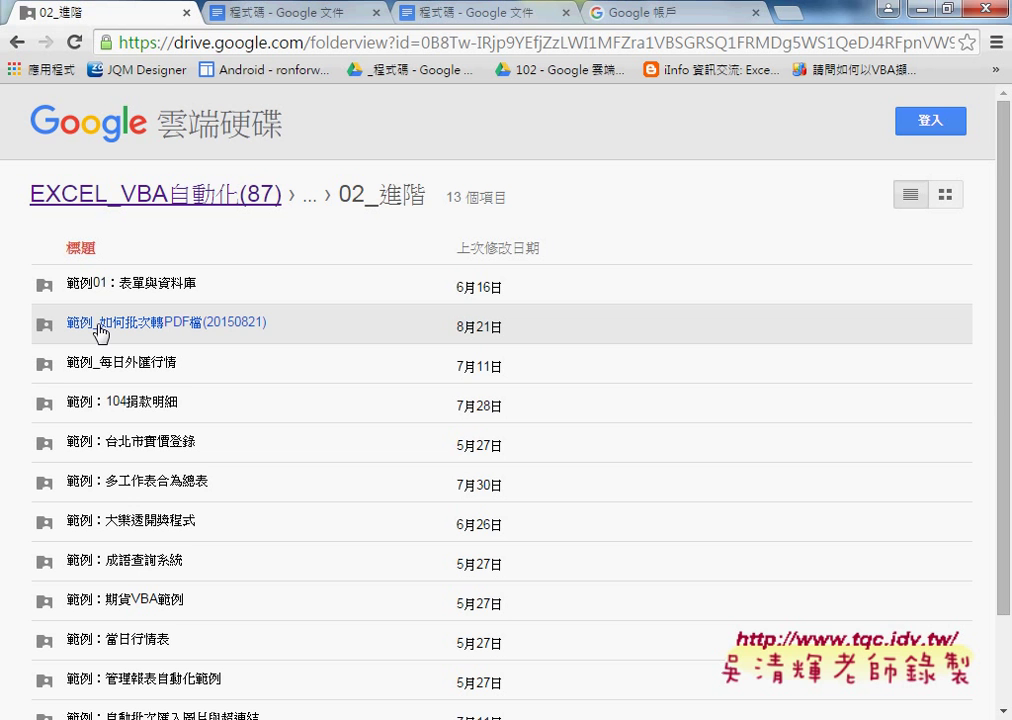
{"action": "scroll", "coordinate": [110, 470], "scroll_direction": "down", "scroll_amount": 2}
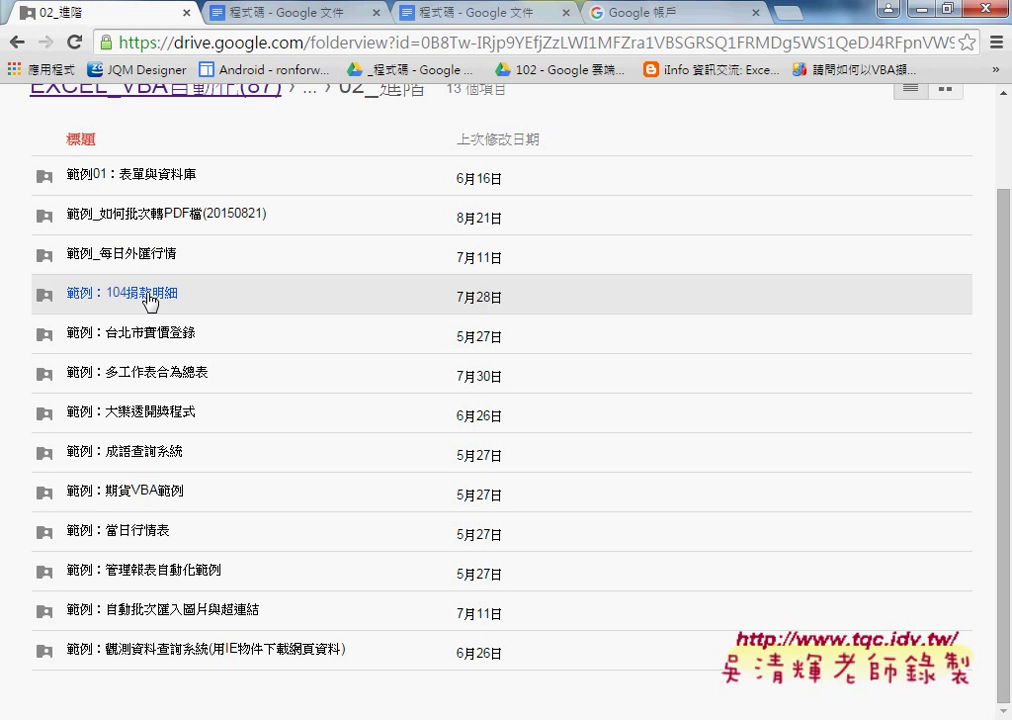
Open the 範例：104捐款明細 folder from the 02_進階 list
{"action": "left_click", "coordinate": [148, 300]}
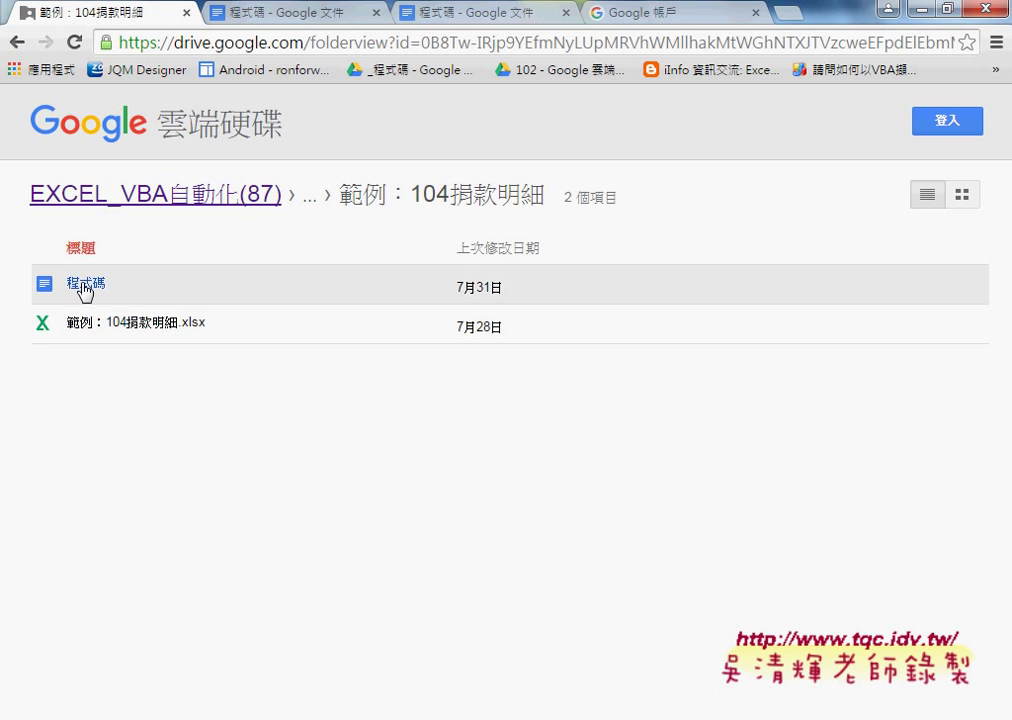
Switch to the 程式碼 document and highlight the start of the For loop line
{"action": "left_click", "coordinate": [271, 13]}
{"action": "scroll", "coordinate": [407, 383], "scroll_direction": "up", "scroll_amount": 1}
{"action": "scroll", "coordinate": [407, 383], "scroll_direction": "up", "scroll_amount": 1}
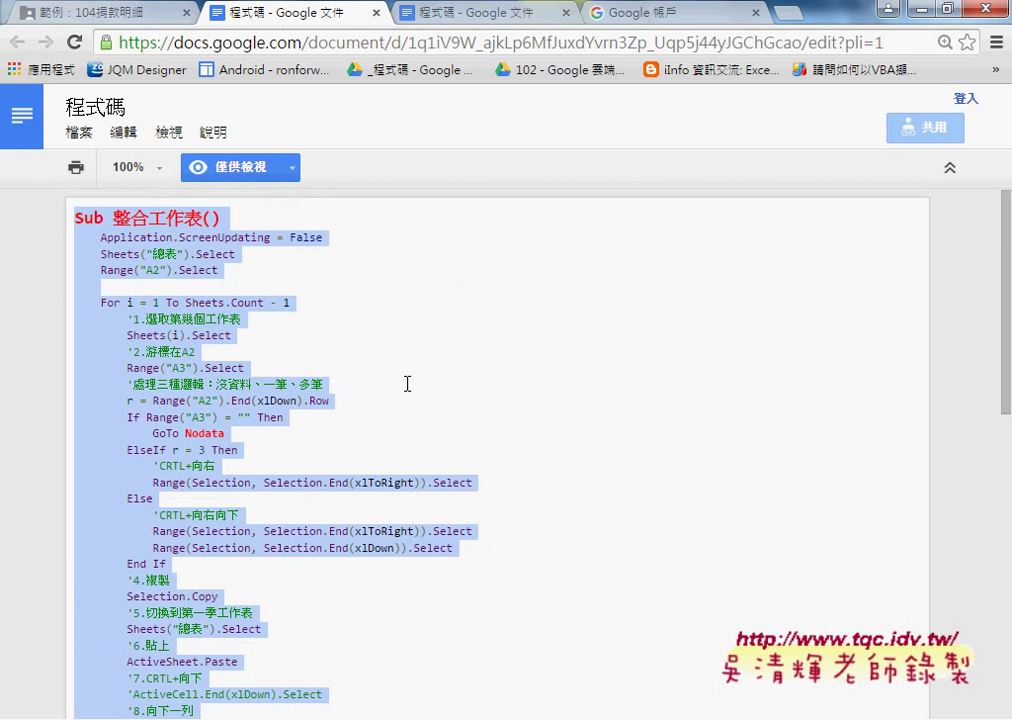
{"action": "left_click", "coordinate": [407, 382]}
{"action": "left_click_drag", "start_coordinate": [103, 302], "coordinate": [251, 303]}
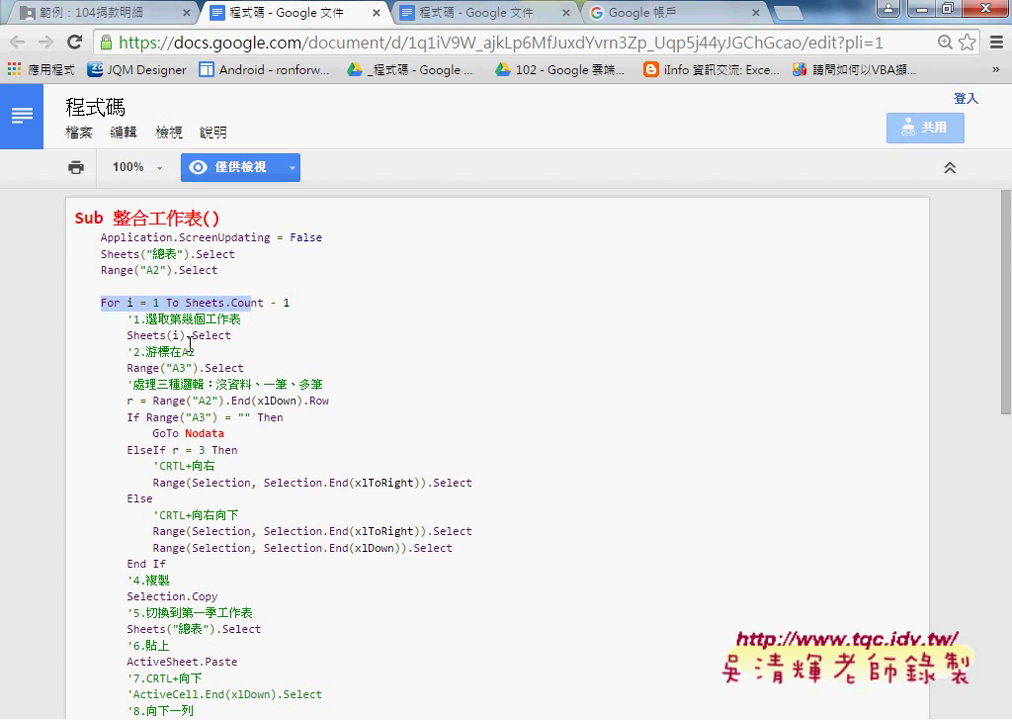
Highlight the GoTo Nodata jump, the empty-A3 If test, the Nodata: label and the A2 reselect line
{"action": "scroll", "coordinate": [247, 418], "scroll_direction": "down", "scroll_amount": 2}
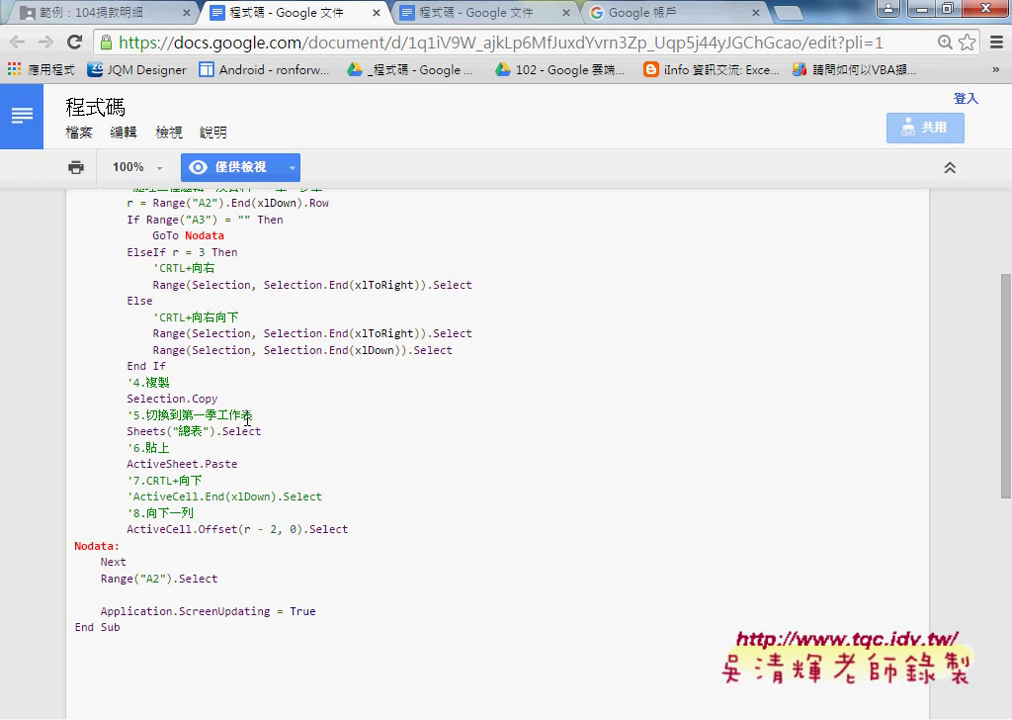
{"action": "scroll", "coordinate": [247, 418], "scroll_direction": "up", "scroll_amount": 1}
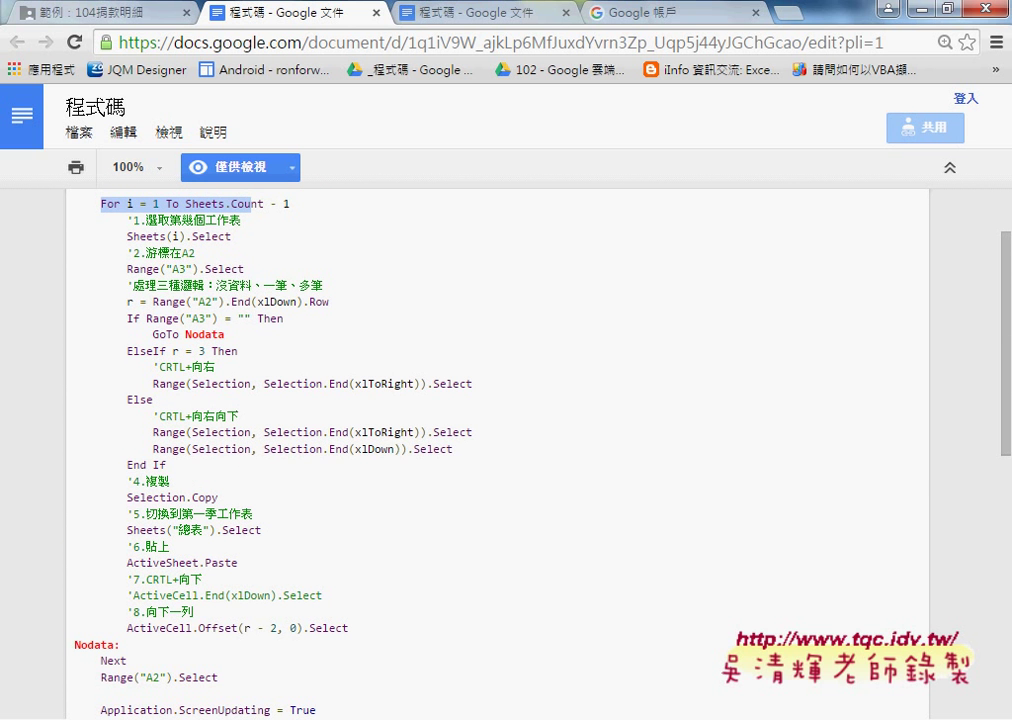
{"action": "left_click_drag", "start_coordinate": [224, 334], "coordinate": [152, 334]}
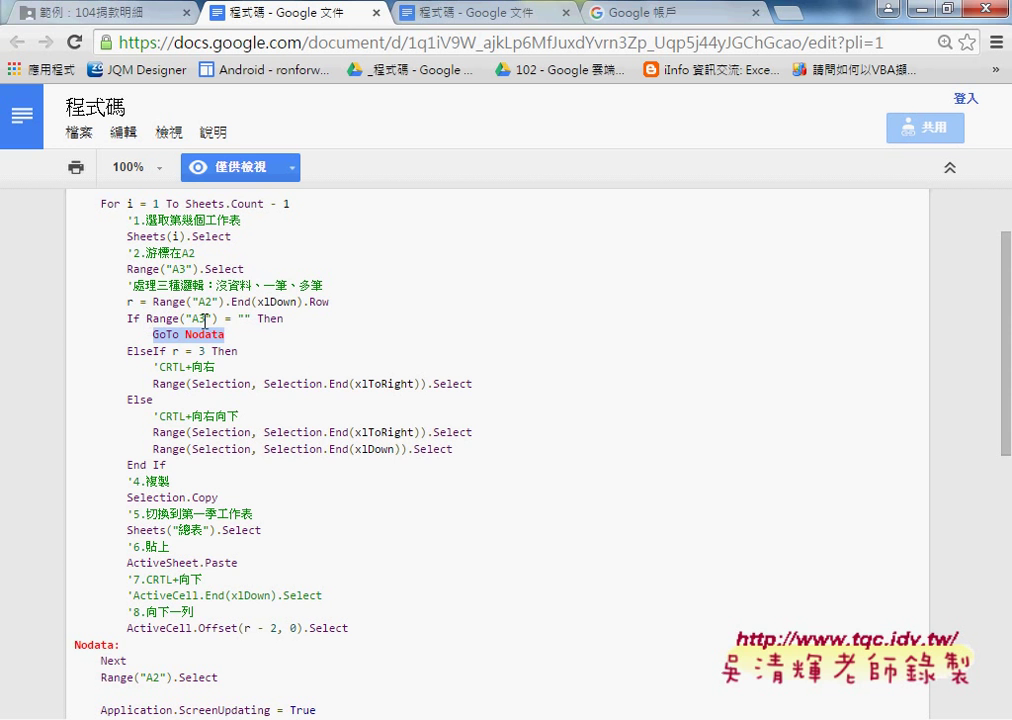
{"action": "left_click_drag", "start_coordinate": [251, 318], "coordinate": [146, 318]}
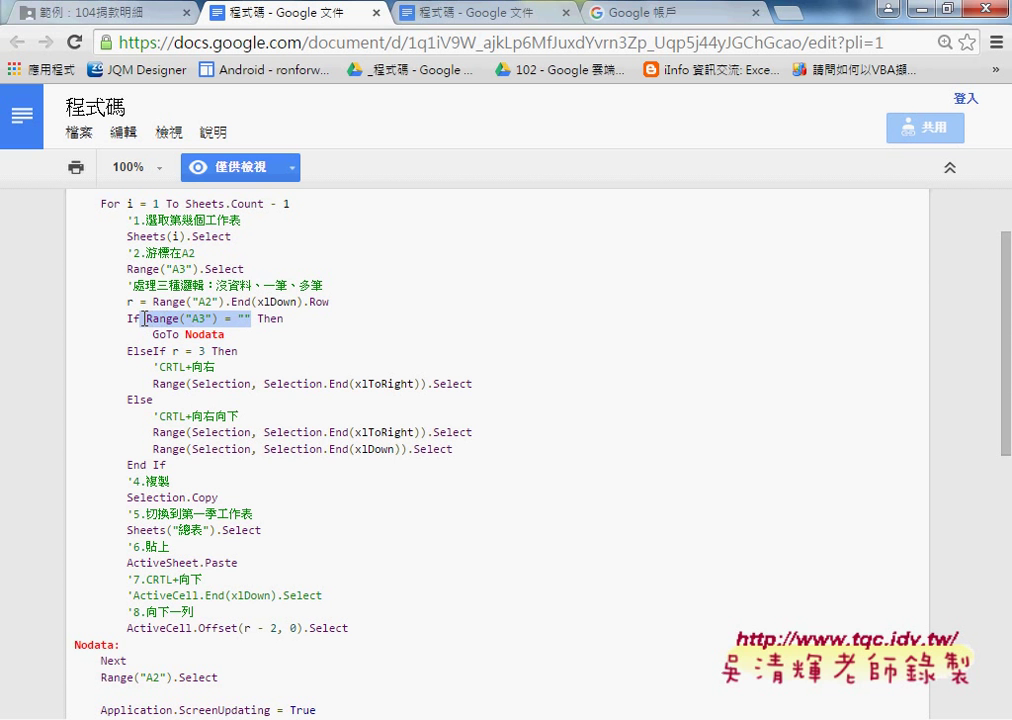
{"action": "left_click_drag", "start_coordinate": [119, 645], "coordinate": [78, 651]}
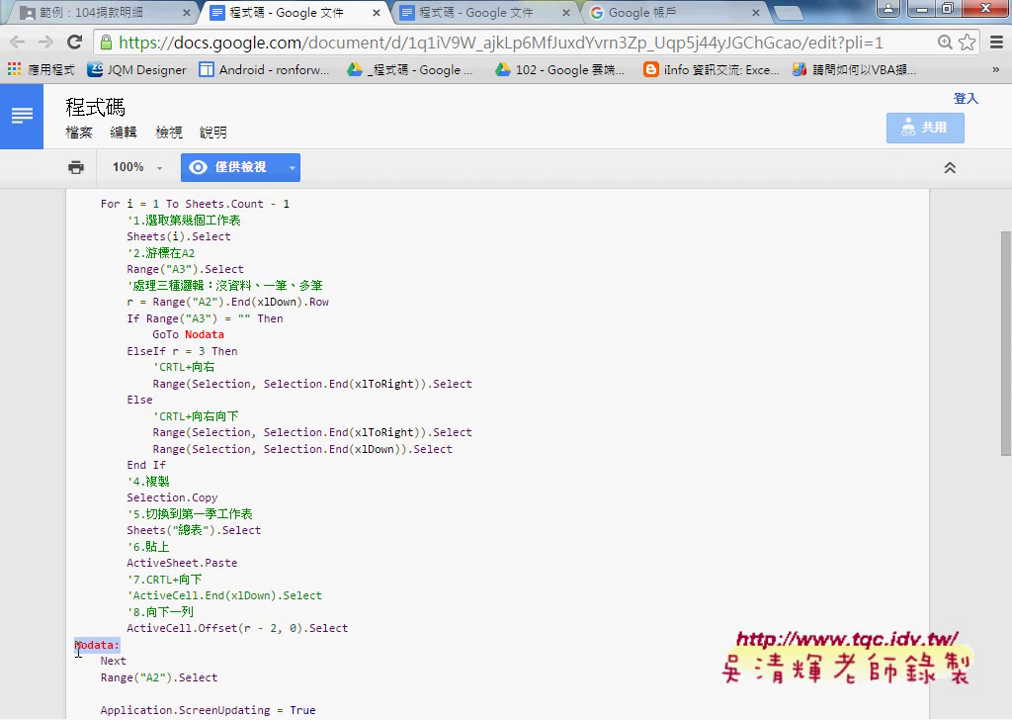
{"action": "left_click_drag", "start_coordinate": [219, 677], "coordinate": [100, 677]}
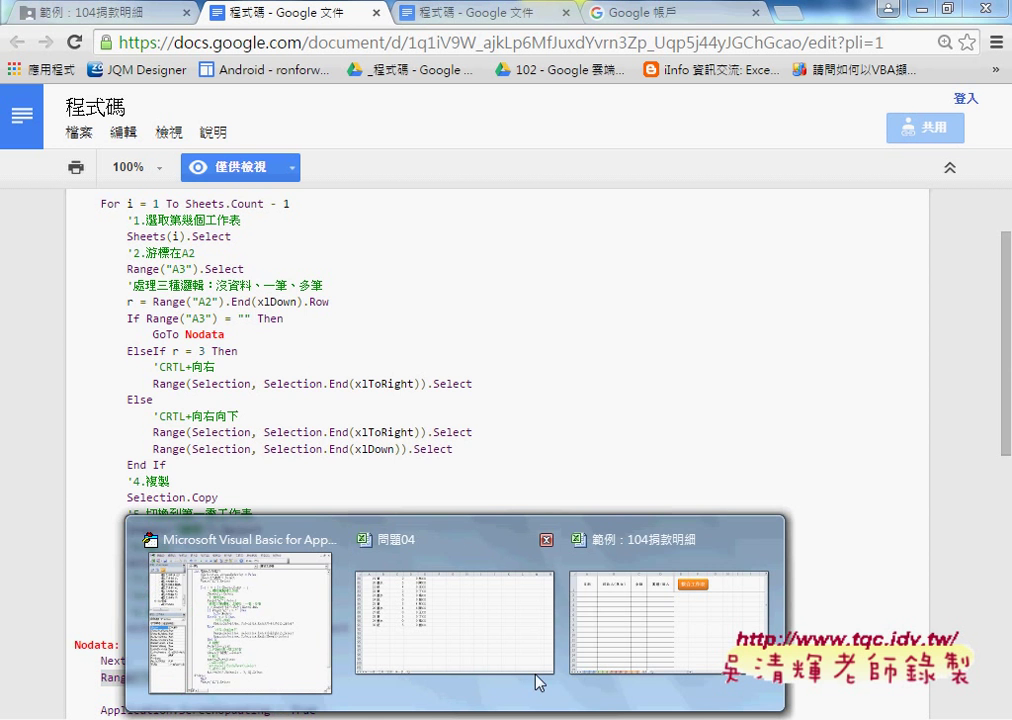
Bring up the workbook's sheet 1 and inspect the A3–D3 donation date, donor, amount and type
{"action": "left_click", "coordinate": [661, 621]}
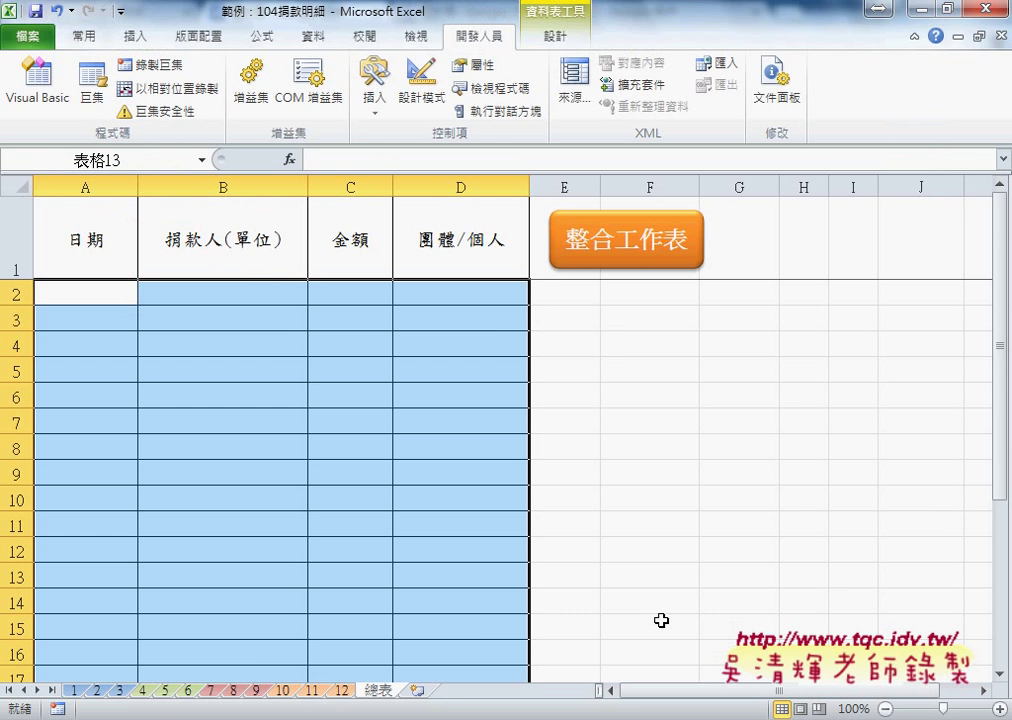
{"action": "left_click", "coordinate": [74, 690]}
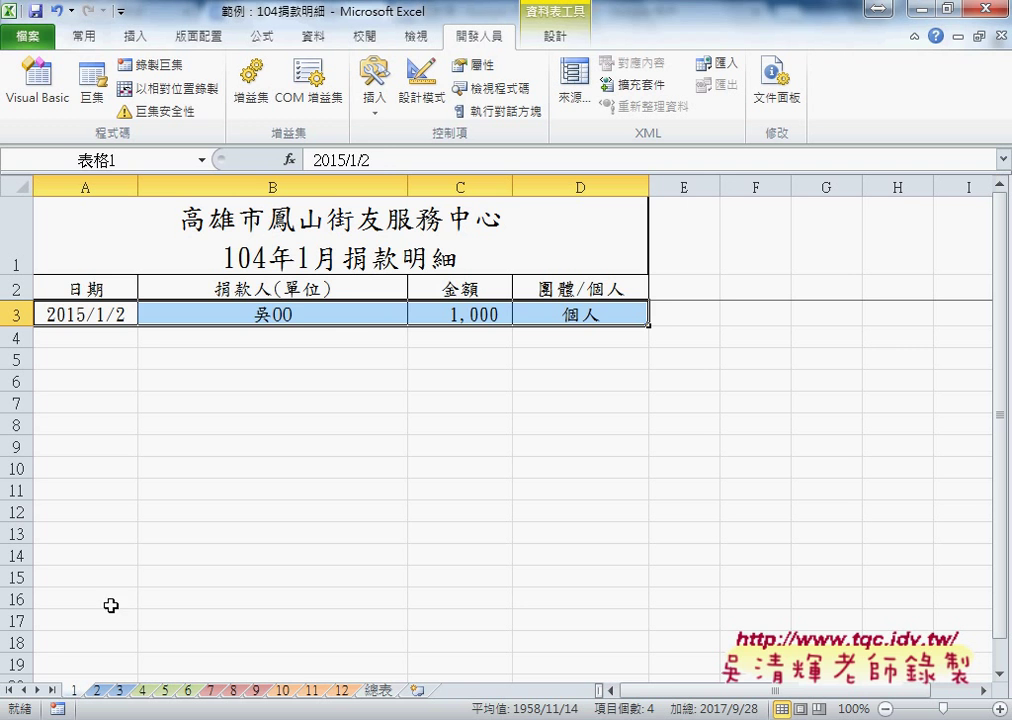
{"action": "left_click", "coordinate": [365, 319]}
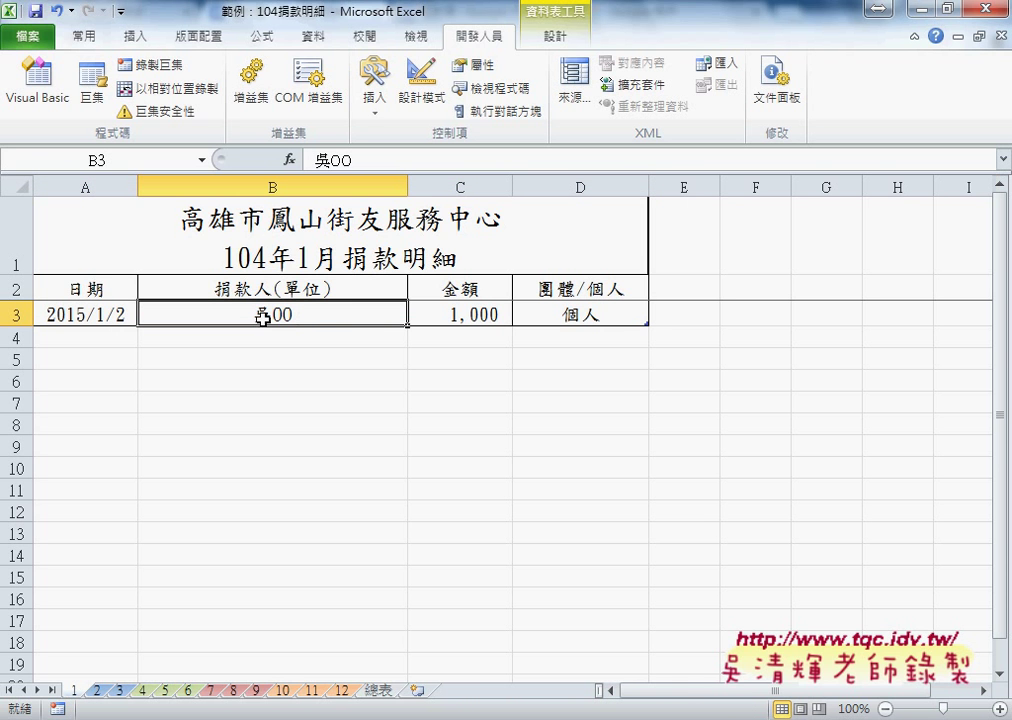
{"action": "left_click", "coordinate": [441, 319]}
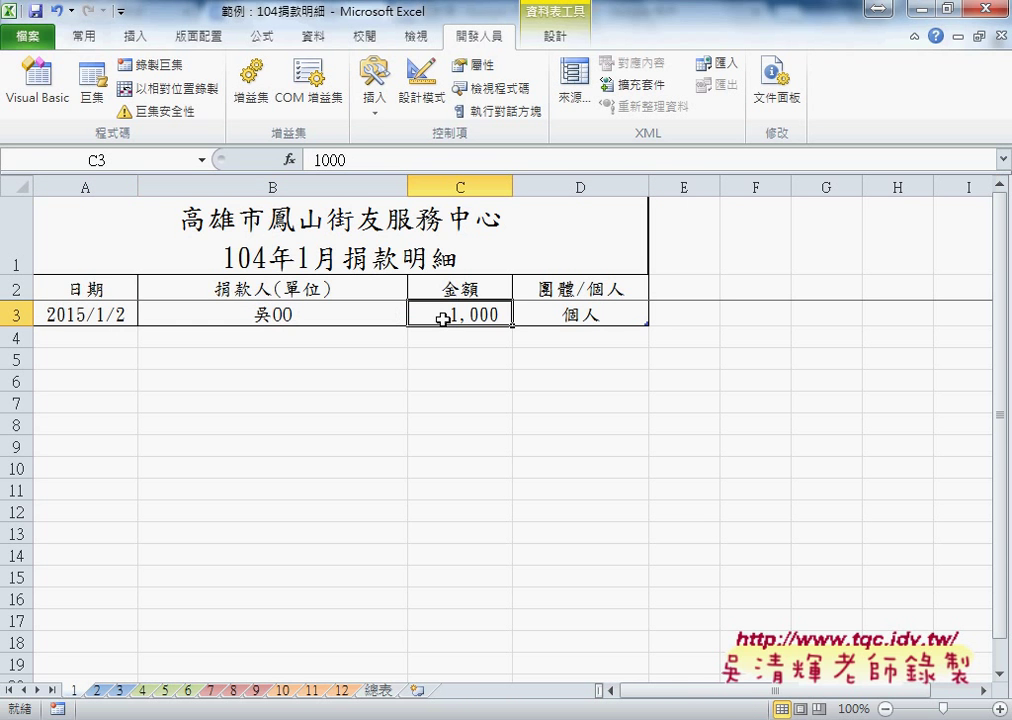
{"action": "left_click", "coordinate": [613, 310]}
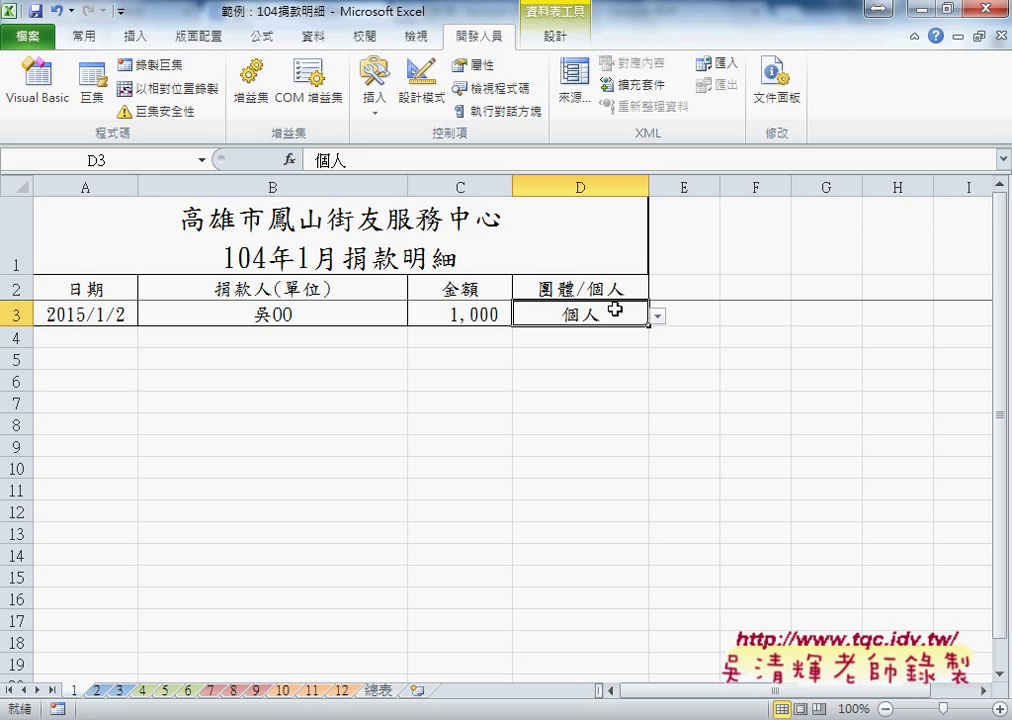
{"action": "left_click", "coordinate": [106, 316]}
Look through the monthly donation sheets 2 to 6
{"action": "left_click", "coordinate": [98, 689]}
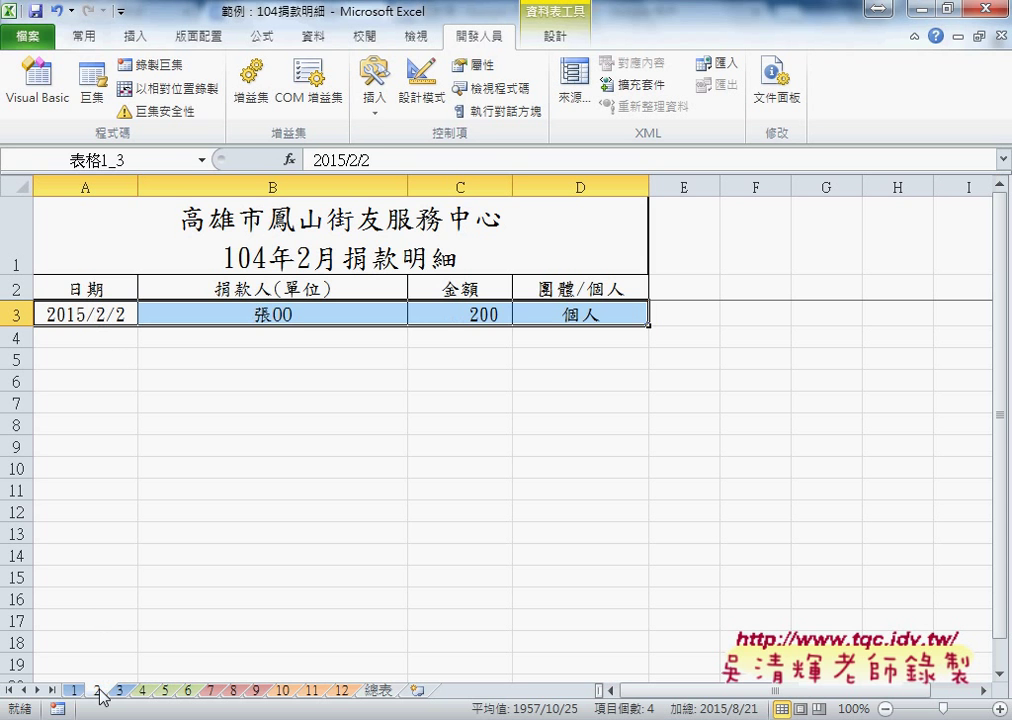
{"action": "left_click", "coordinate": [119, 690]}
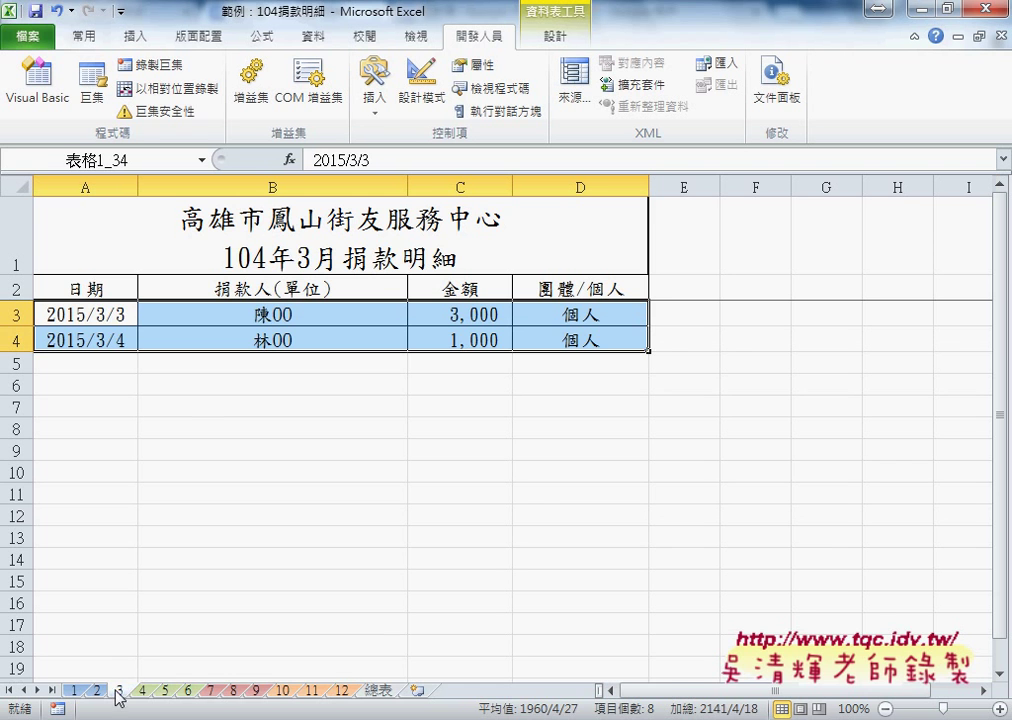
{"action": "left_click", "coordinate": [143, 690]}
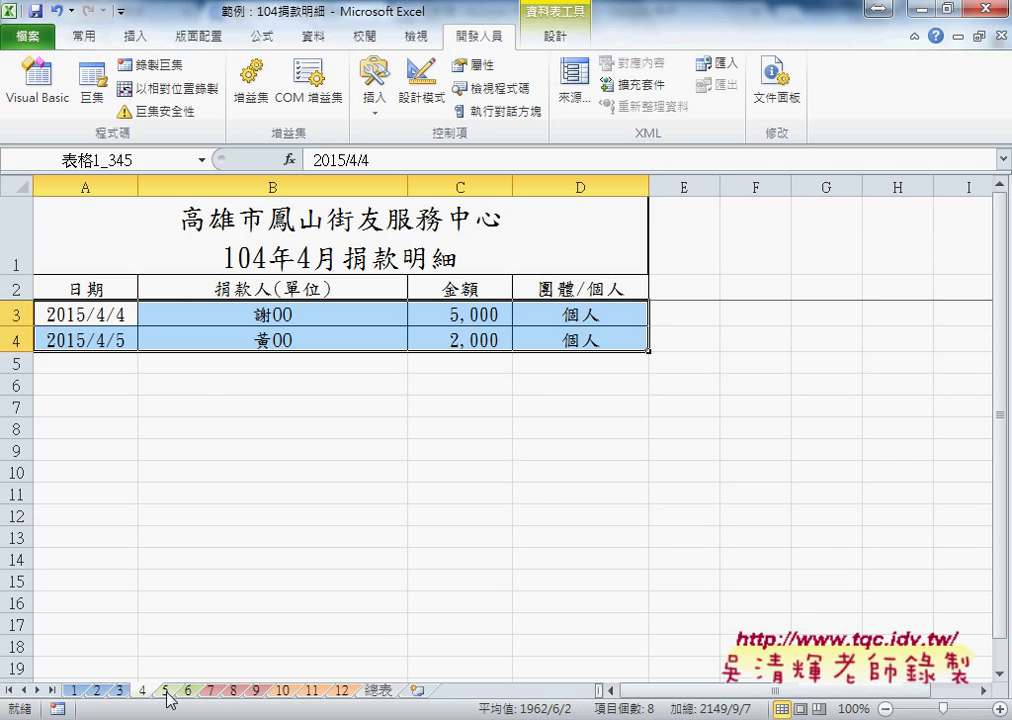
{"action": "left_click", "coordinate": [166, 692]}
{"action": "left_click", "coordinate": [187, 691]}
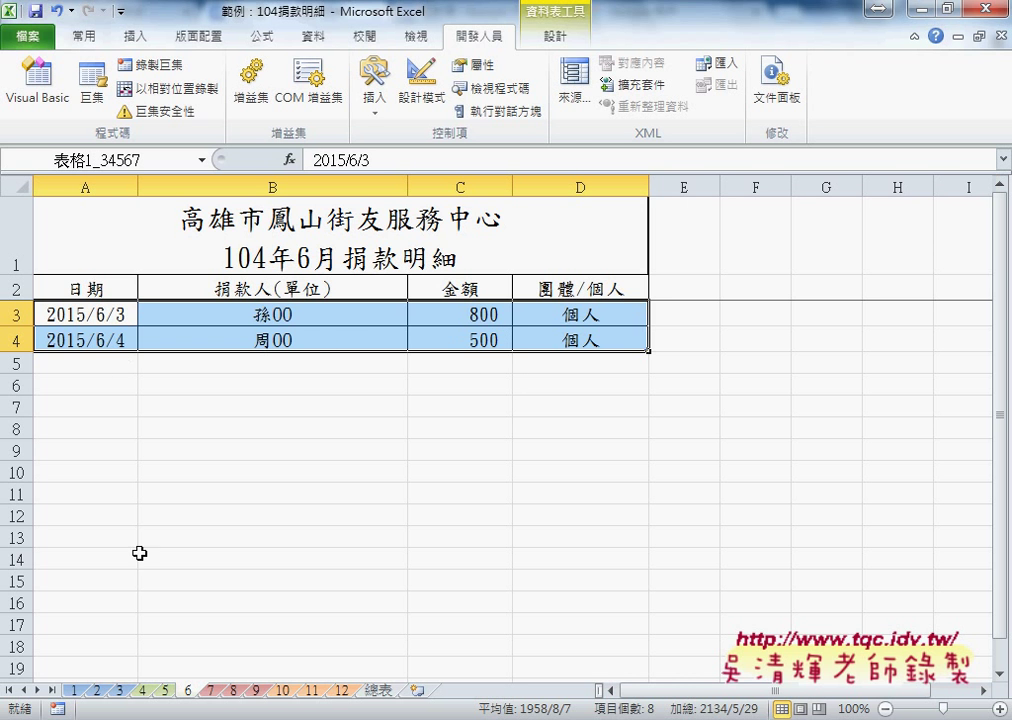
Look through sheets 7 to 12, then return to sheet 2 and select February's donation row
{"action": "left_click", "coordinate": [212, 691]}
{"action": "left_click", "coordinate": [236, 691]}
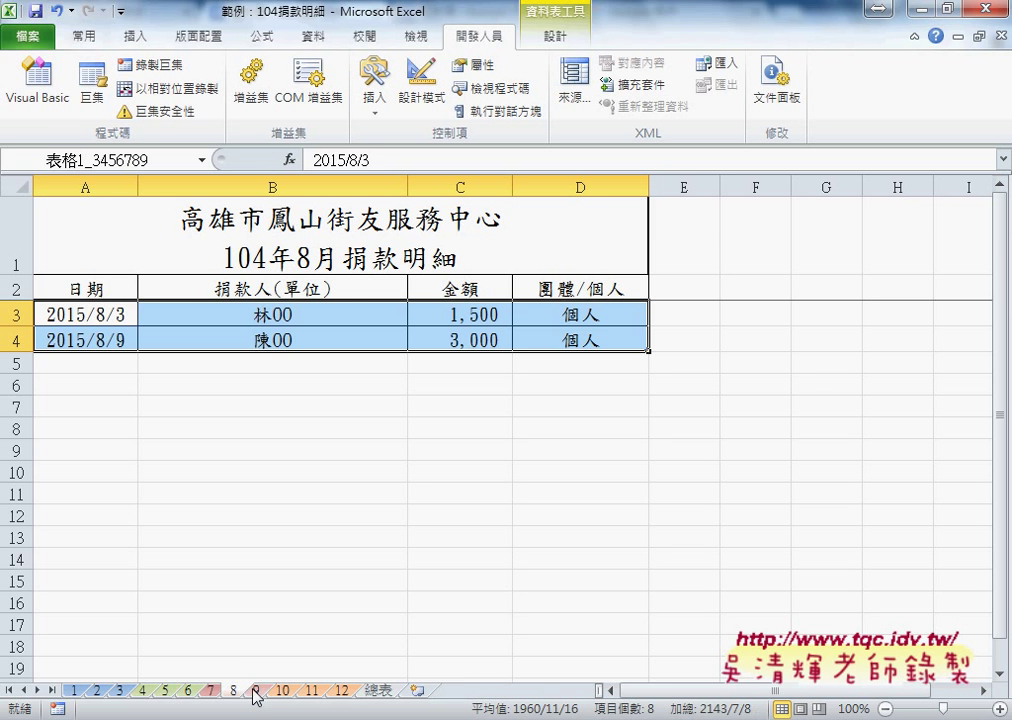
{"action": "left_click", "coordinate": [255, 691]}
{"action": "left_click", "coordinate": [282, 691]}
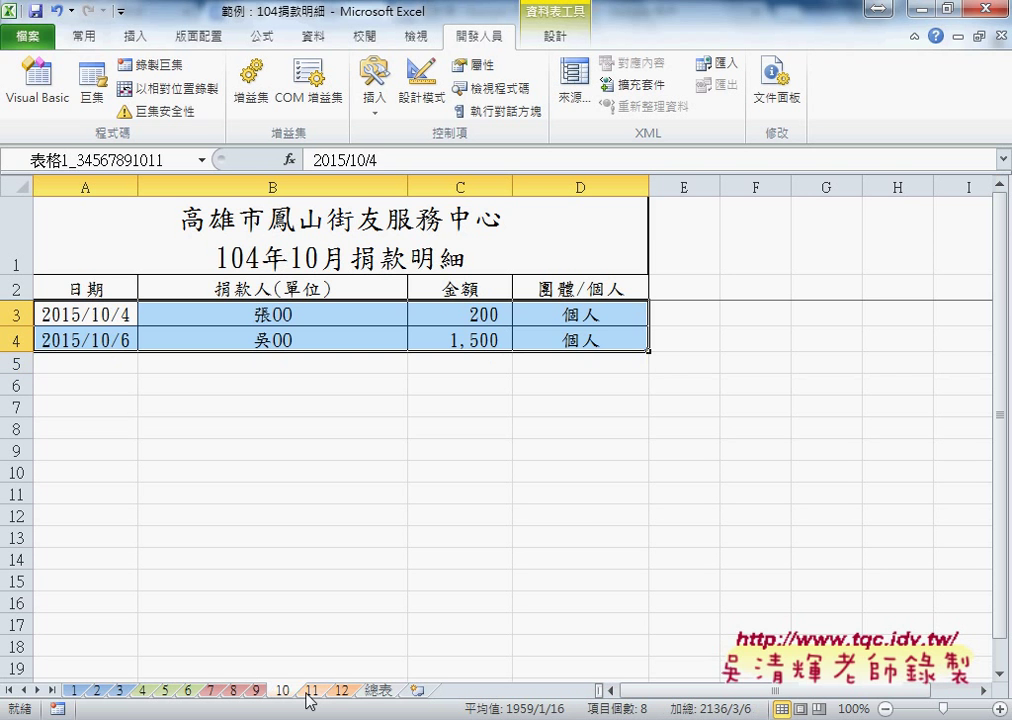
{"action": "left_click", "coordinate": [312, 691]}
{"action": "left_click", "coordinate": [336, 691]}
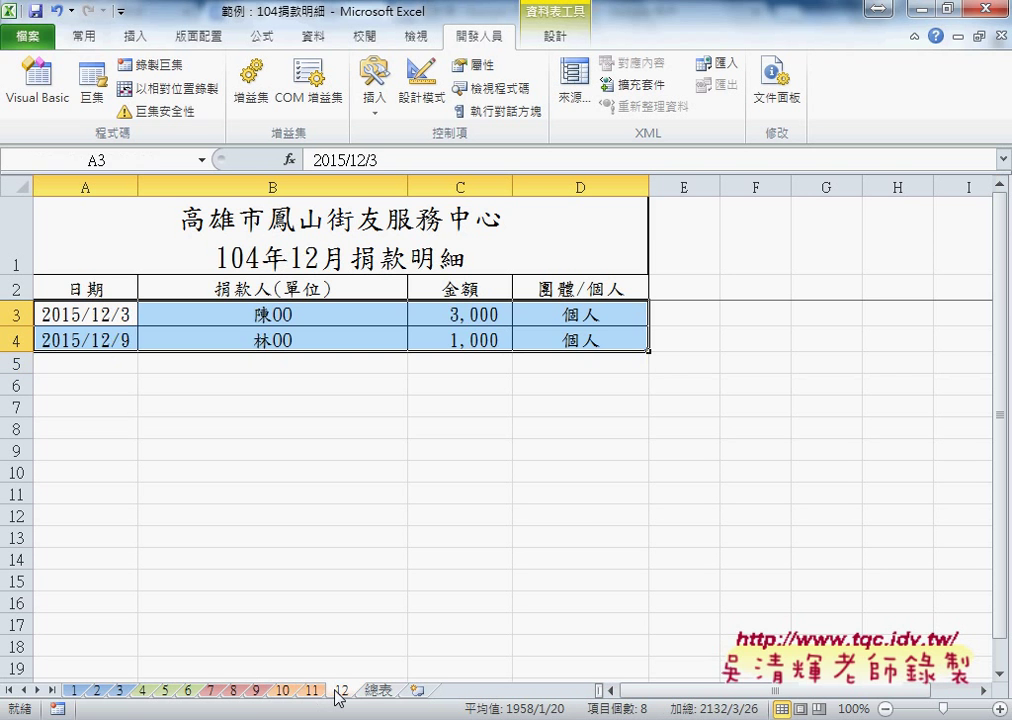
{"action": "left_click", "coordinate": [119, 691]}
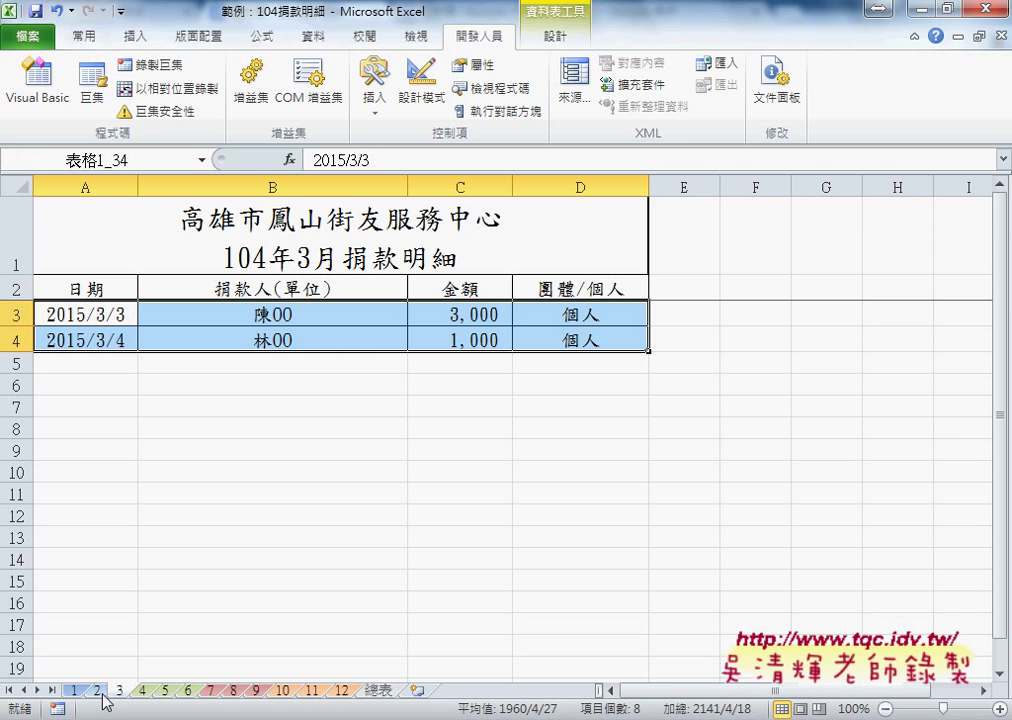
{"action": "left_click", "coordinate": [97, 691]}
{"action": "left_click", "coordinate": [36, 316]}
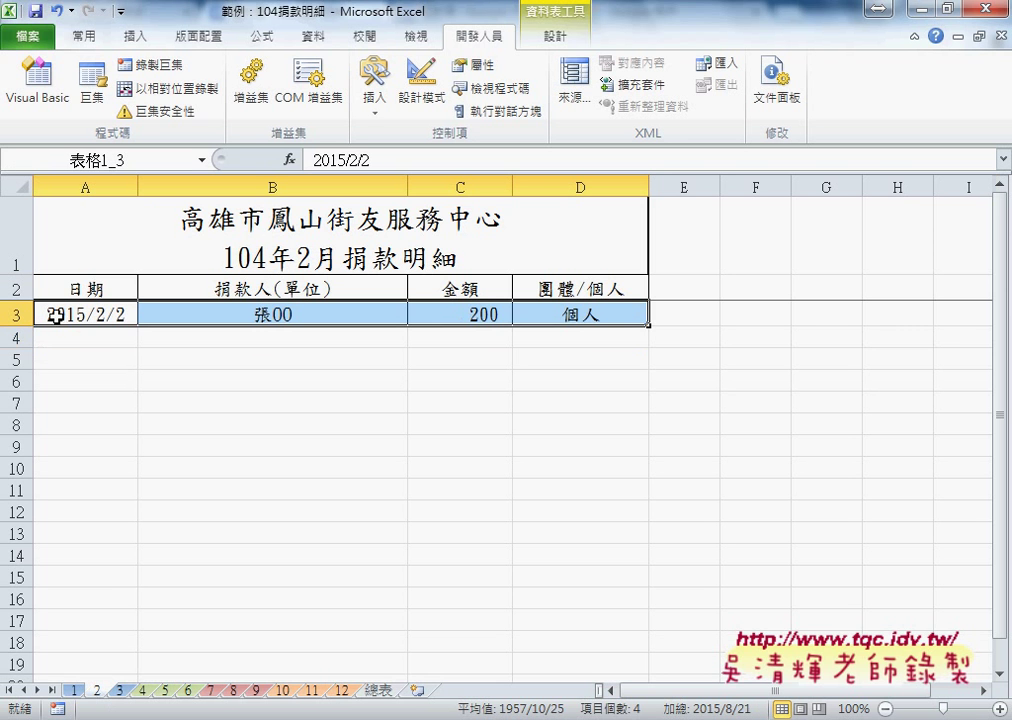
{"action": "left_click_drag", "start_coordinate": [54, 316], "coordinate": [555, 320]}
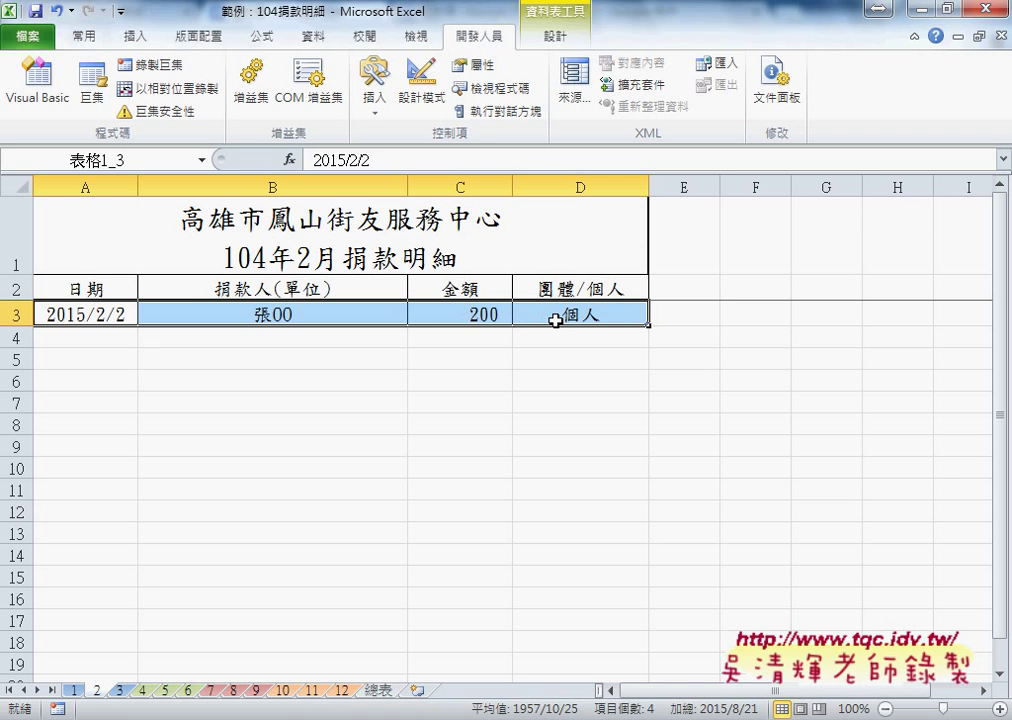
{"action": "key", "text": "Delete"}
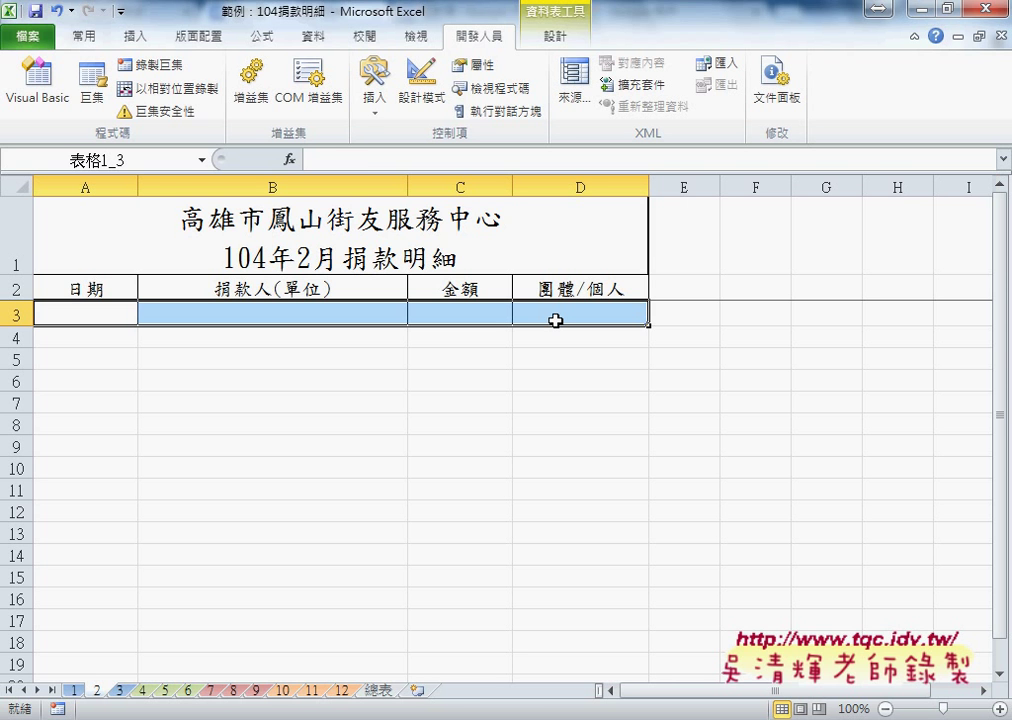
{"action": "key", "text": "ctrl+z"}
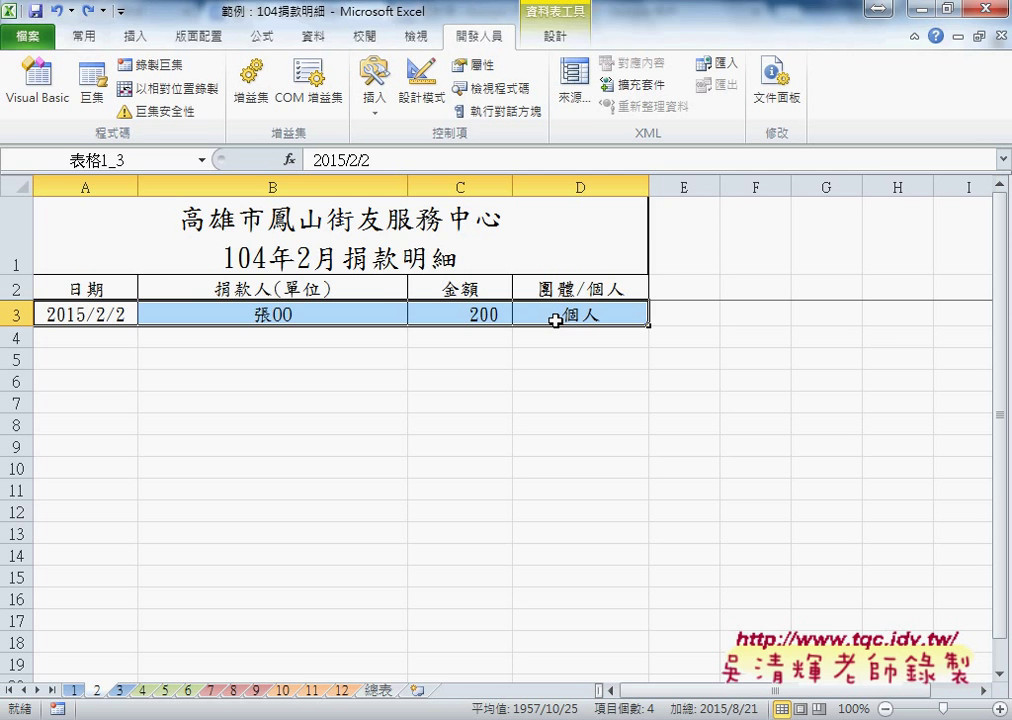
Show the 總表 sheet with F6 selected, its empty 日期/捐款人/金額 table beside the 整合工作表 button
{"action": "left_click", "coordinate": [381, 690]}
{"action": "left_click", "coordinate": [690, 396]}
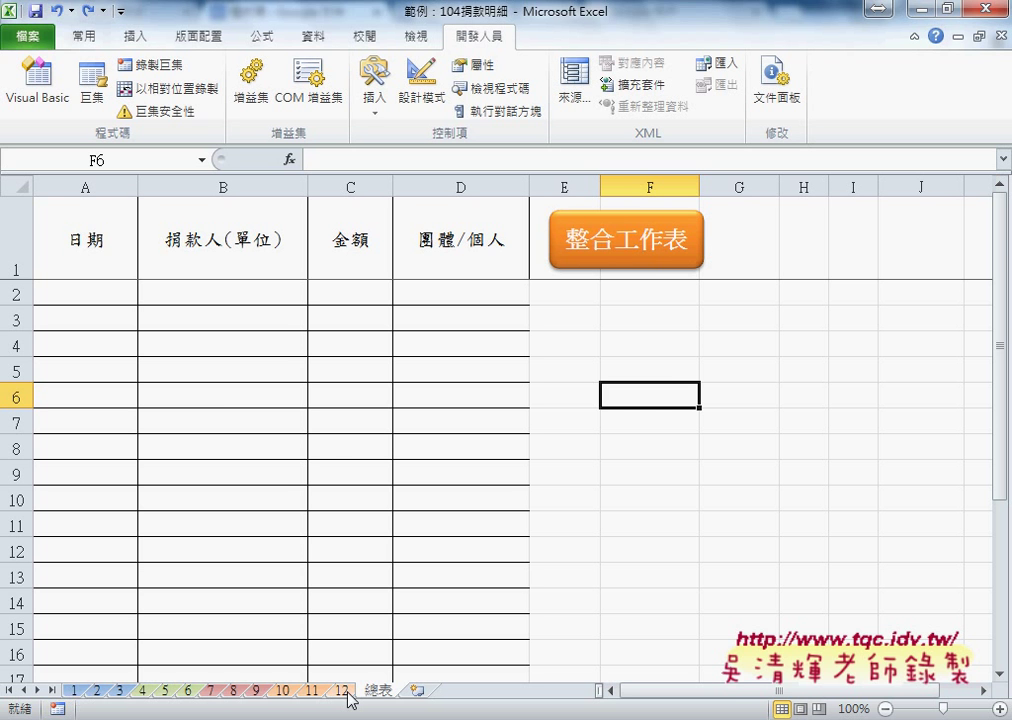
{"action": "mouse_move", "coordinate": [340, 707]}
{"action": "left_mouse_down"}
{"action": "mouse_move", "coordinate": [190, 709]}
{"action": "mouse_move", "coordinate": [295, 713]}
{"action": "left_mouse_up"}
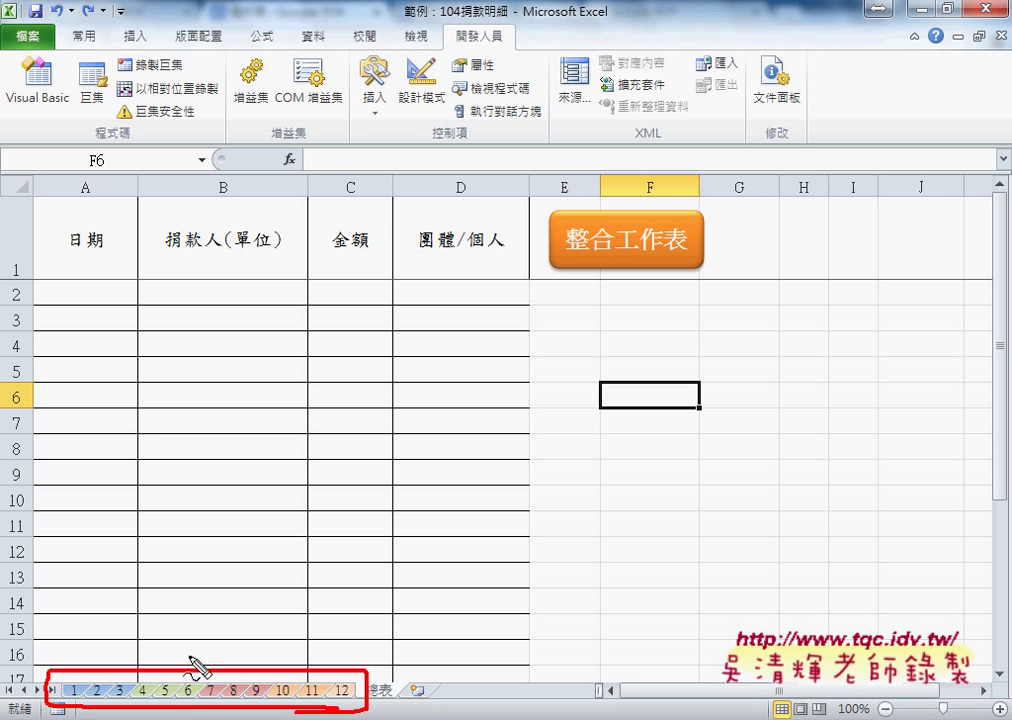
{"action": "left_click_drag", "start_coordinate": [57, 664], "coordinate": [28, 447]}
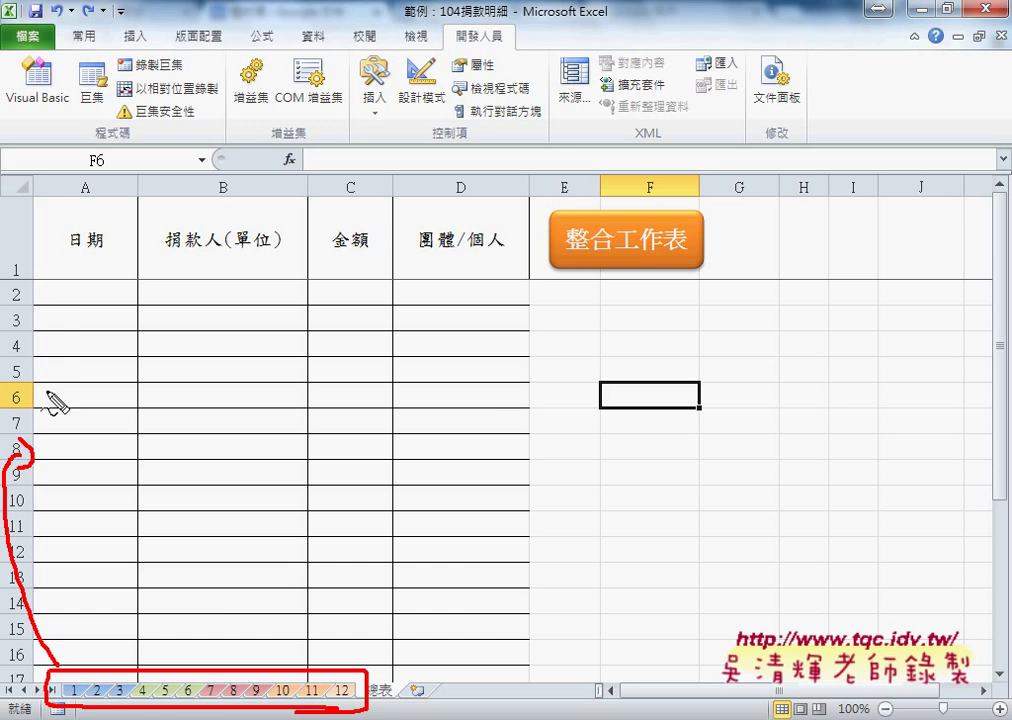
{"action": "left_click_drag", "start_coordinate": [48, 280], "coordinate": [47, 458]}
{"action": "mouse_move", "coordinate": [76, 278]}
{"action": "left_mouse_down"}
{"action": "mouse_move", "coordinate": [508, 286]}
{"action": "mouse_move", "coordinate": [498, 555]}
{"action": "left_mouse_up"}
{"action": "left_click_drag", "start_coordinate": [118, 600], "coordinate": [503, 599]}
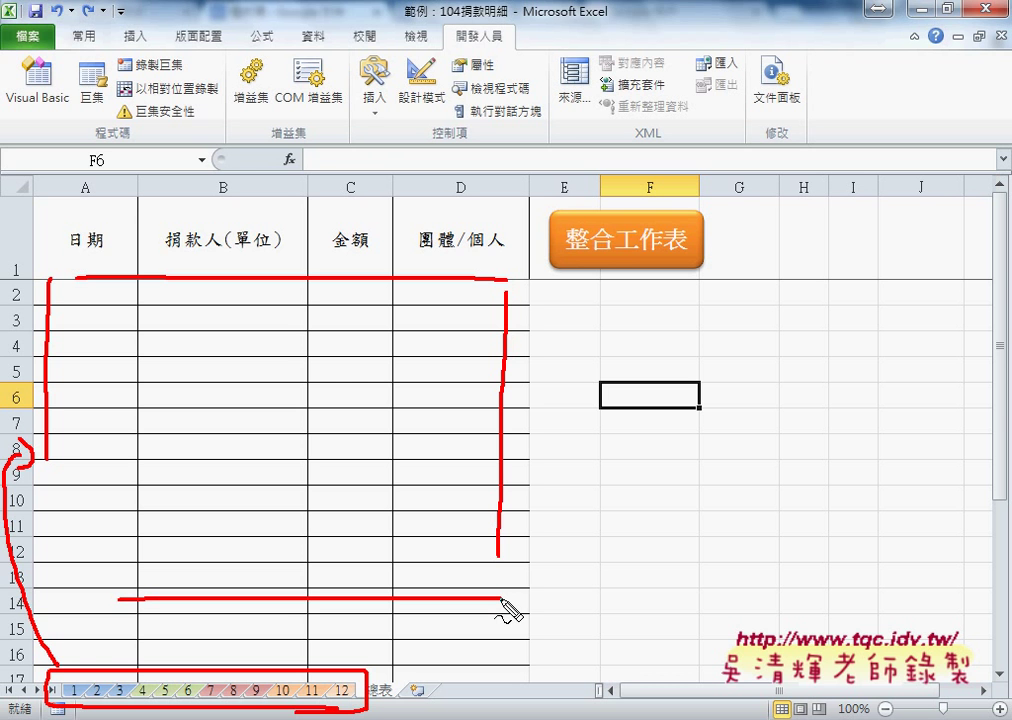
{"action": "key", "text": "Escape"}
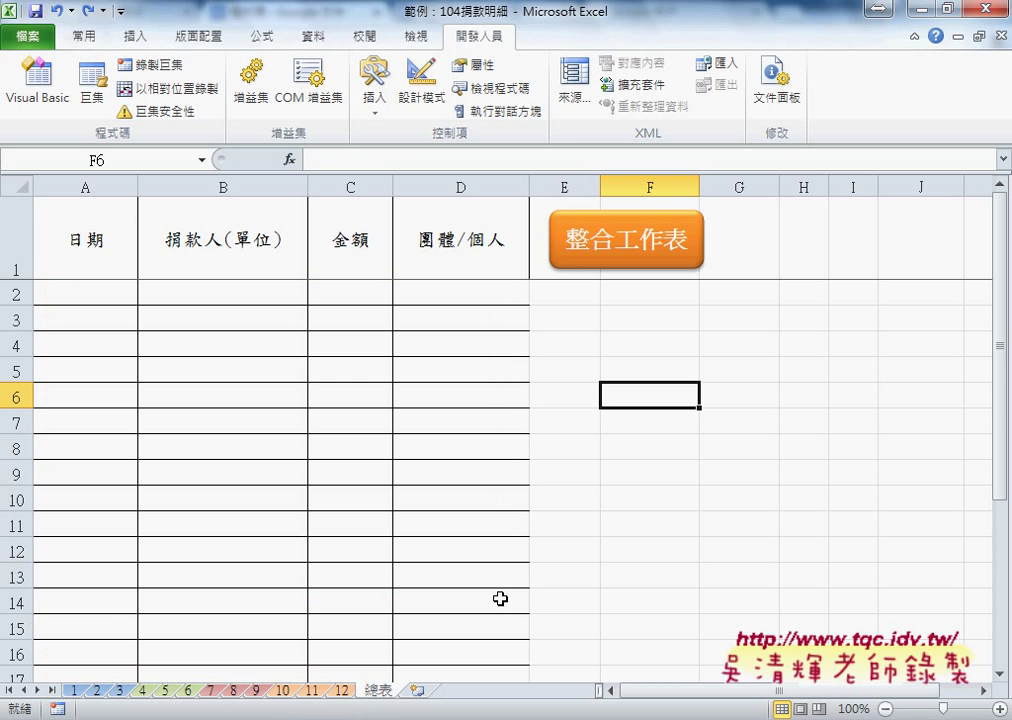
{"action": "left_click", "coordinate": [625, 262]}
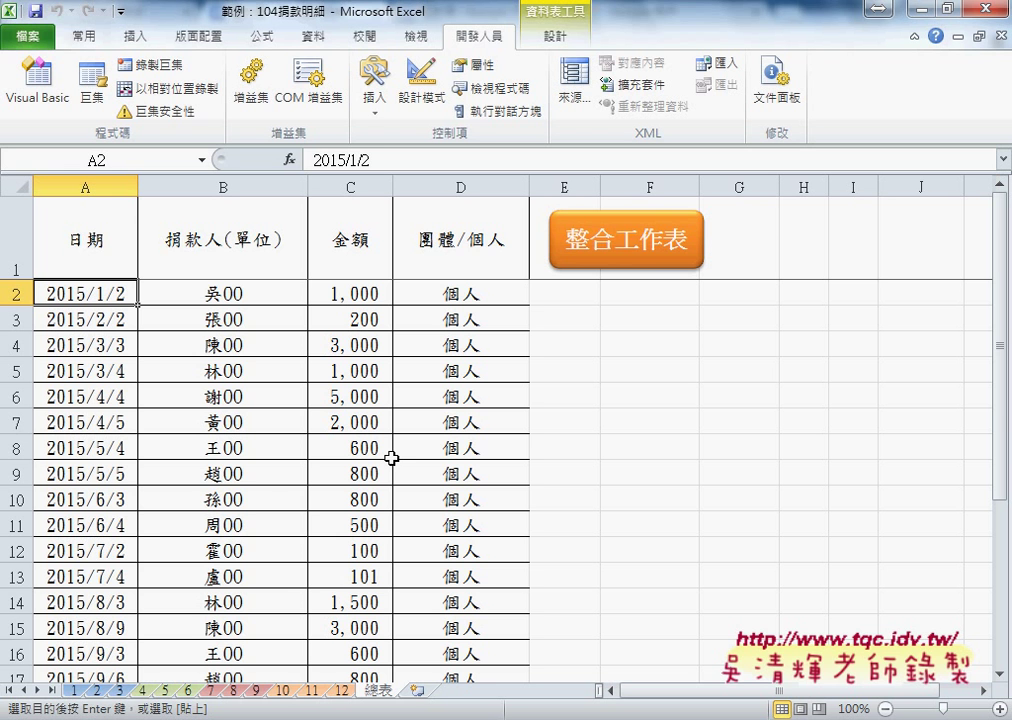
{"action": "key", "text": "ctrl+shift+Right"}
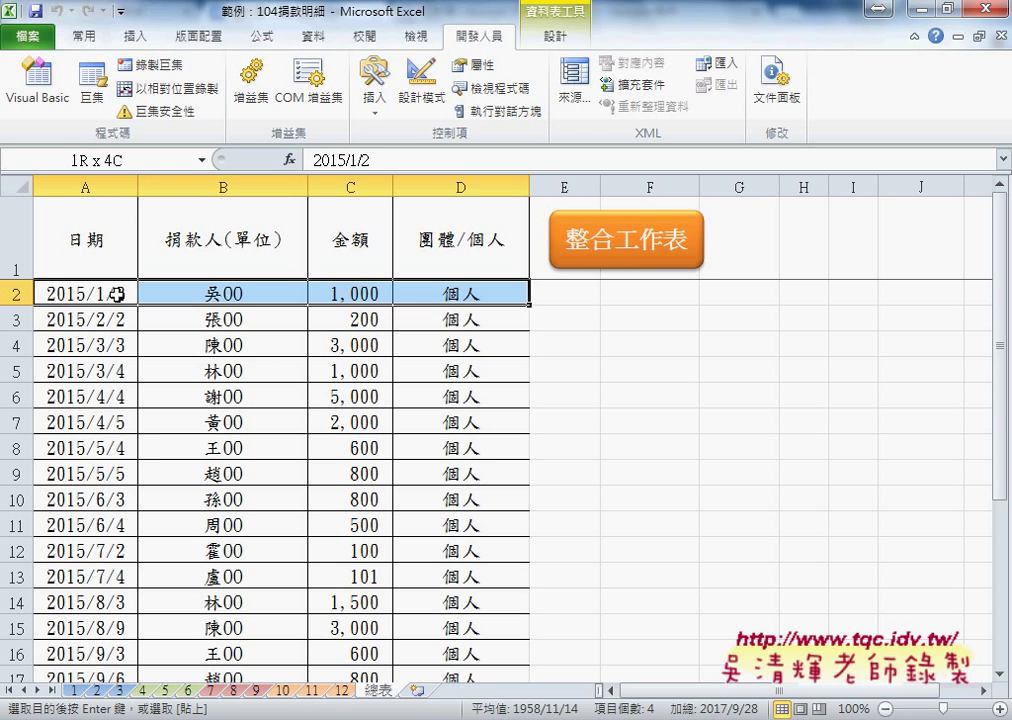
{"action": "key", "text": "ctrl+shift+Down"}
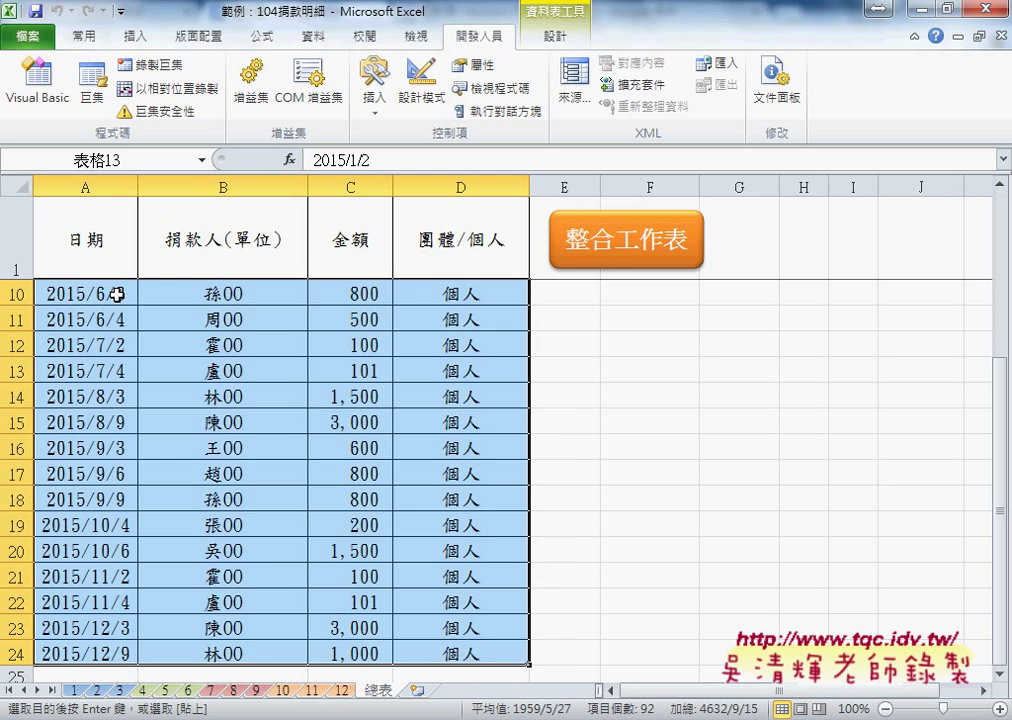
{"action": "key", "text": "Delete"}
{"action": "left_click", "coordinate": [645, 368]}
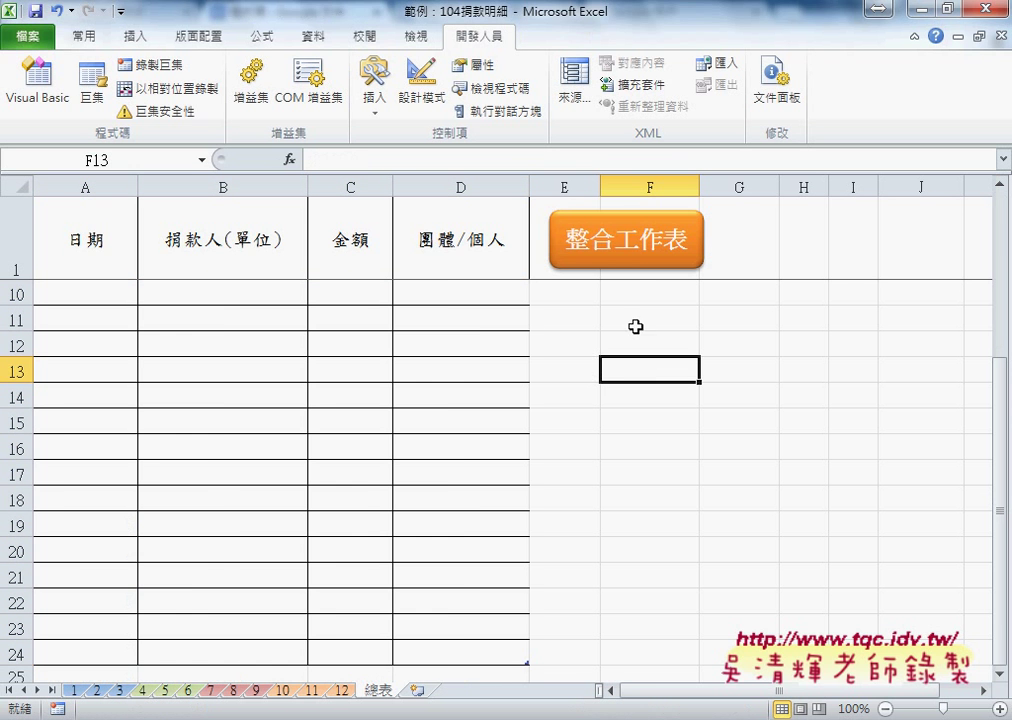
Rerun the 整合工作表 macro so 總表 lists donations through the 2015/12/9 entry of 1,000
{"action": "left_click", "coordinate": [626, 258]}
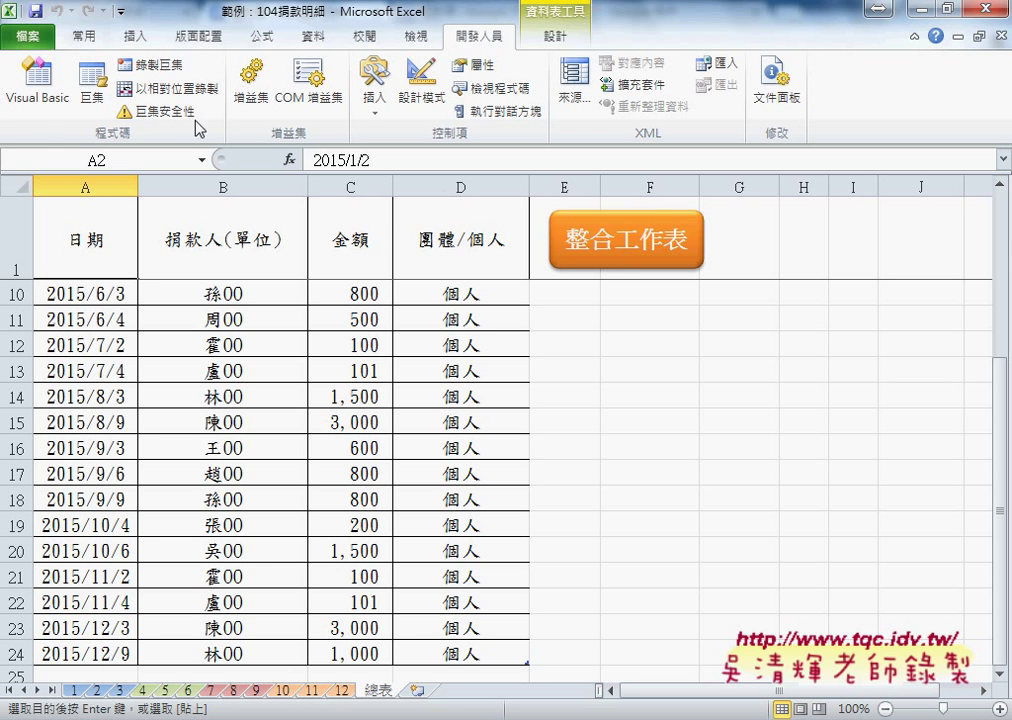
Open the Visual Basic editor over the sheet and bring up Module1's code
{"action": "left_click", "coordinate": [37, 104]}
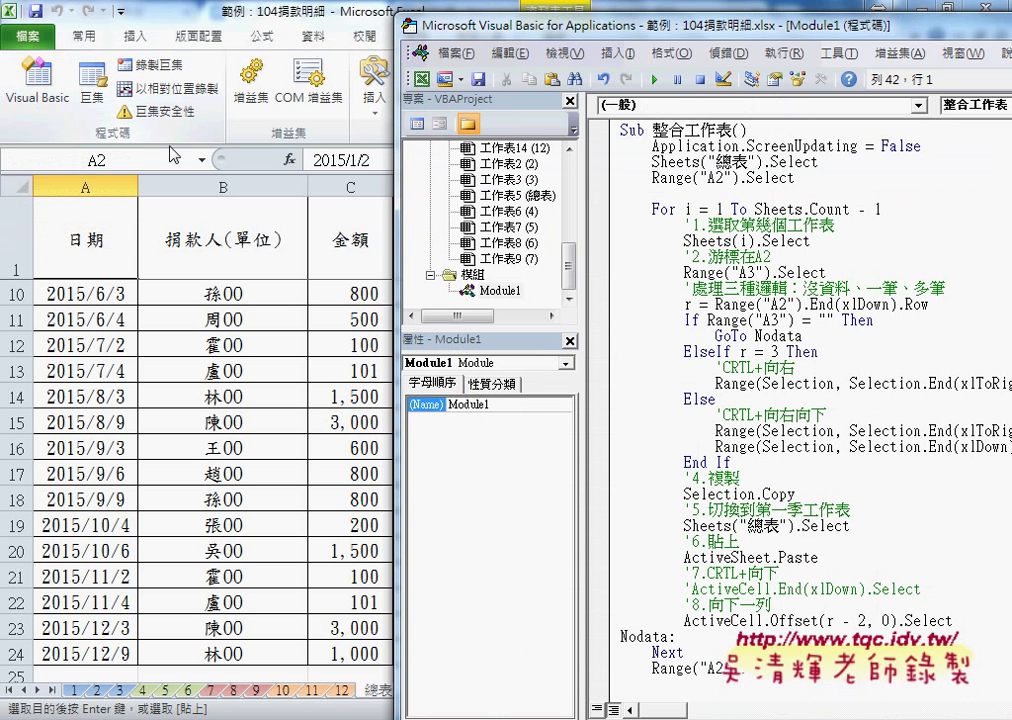
{"action": "left_click_drag", "start_coordinate": [460, 25], "coordinate": [262, 19]}
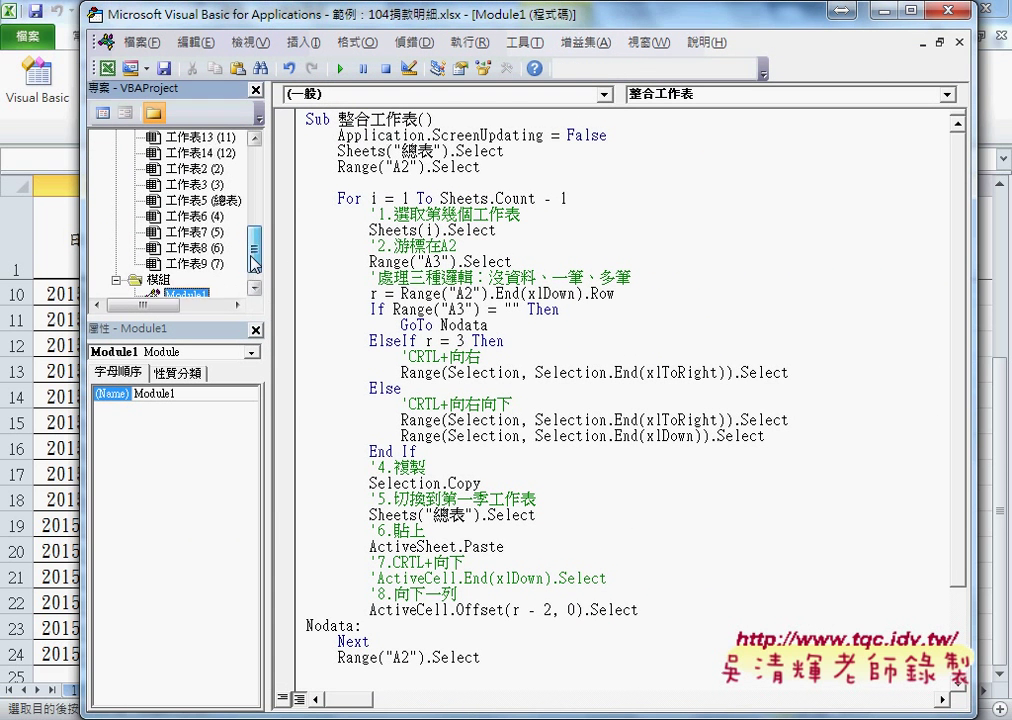
{"action": "scroll", "coordinate": [253, 255], "scroll_direction": "up", "scroll_amount": 2}
{"action": "scroll", "coordinate": [253, 260], "scroll_direction": "down", "scroll_amount": 2}
{"action": "double_click", "coordinate": [185, 280]}
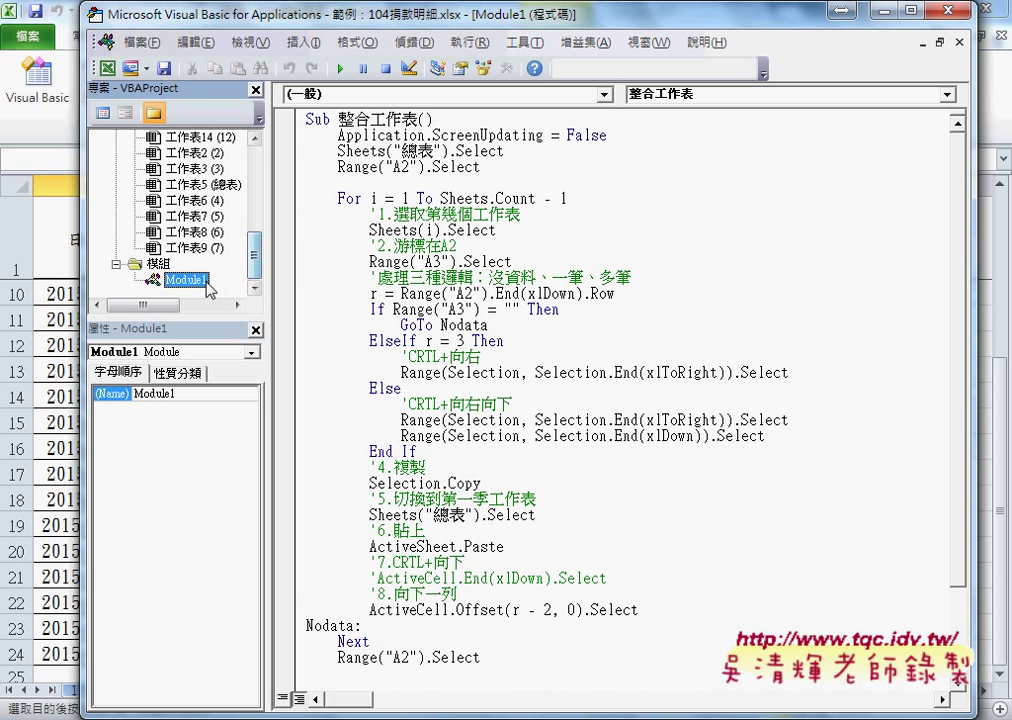
Select the macro name 整合工作表 and the Application.ScreenUpdating = False line
{"action": "left_click", "coordinate": [357, 119]}
{"action": "left_click_drag", "start_coordinate": [363, 120], "coordinate": [419, 120]}
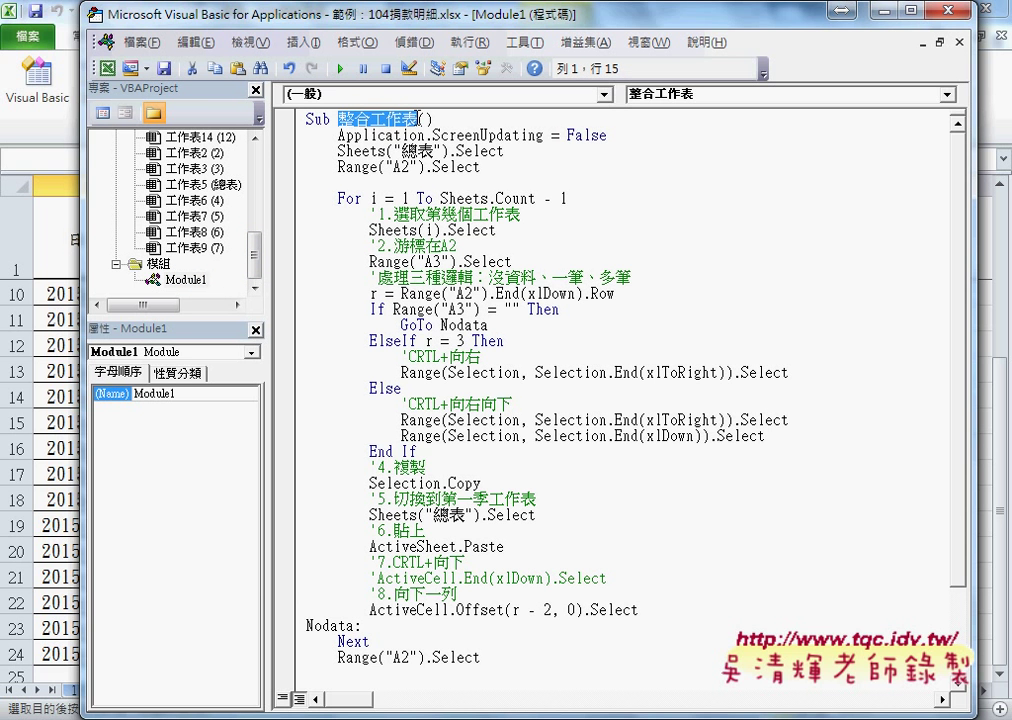
{"action": "left_click_drag", "start_coordinate": [607, 135], "coordinate": [341, 137]}
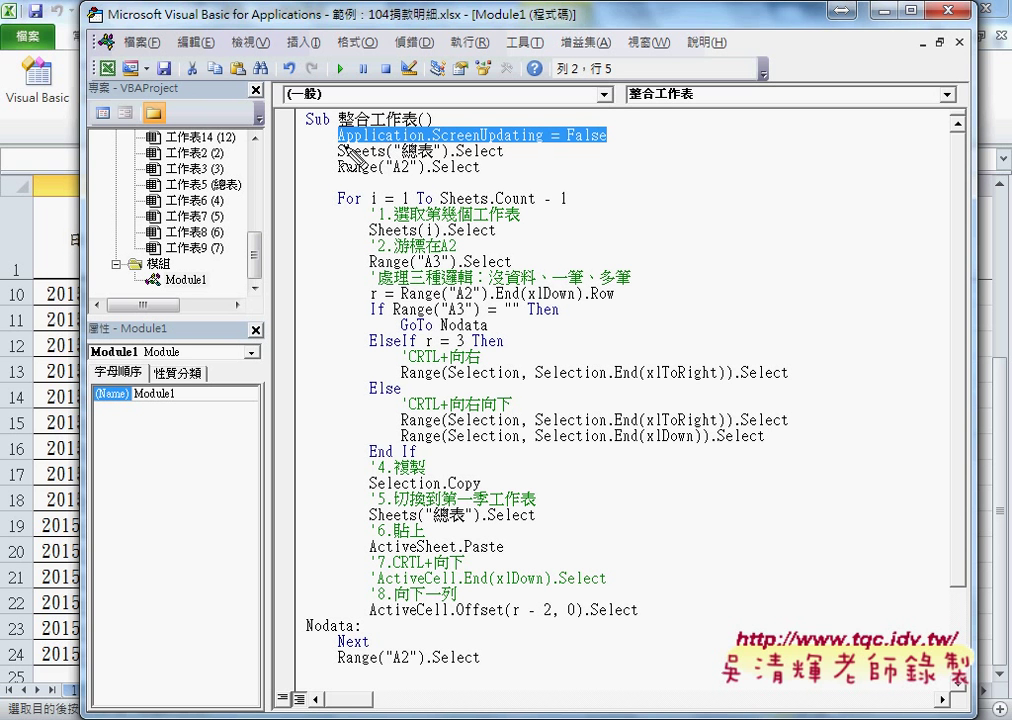
{"action": "left_click_drag", "start_coordinate": [340, 146], "coordinate": [414, 146]}
{"action": "left_click_drag", "start_coordinate": [427, 135], "coordinate": [543, 135]}
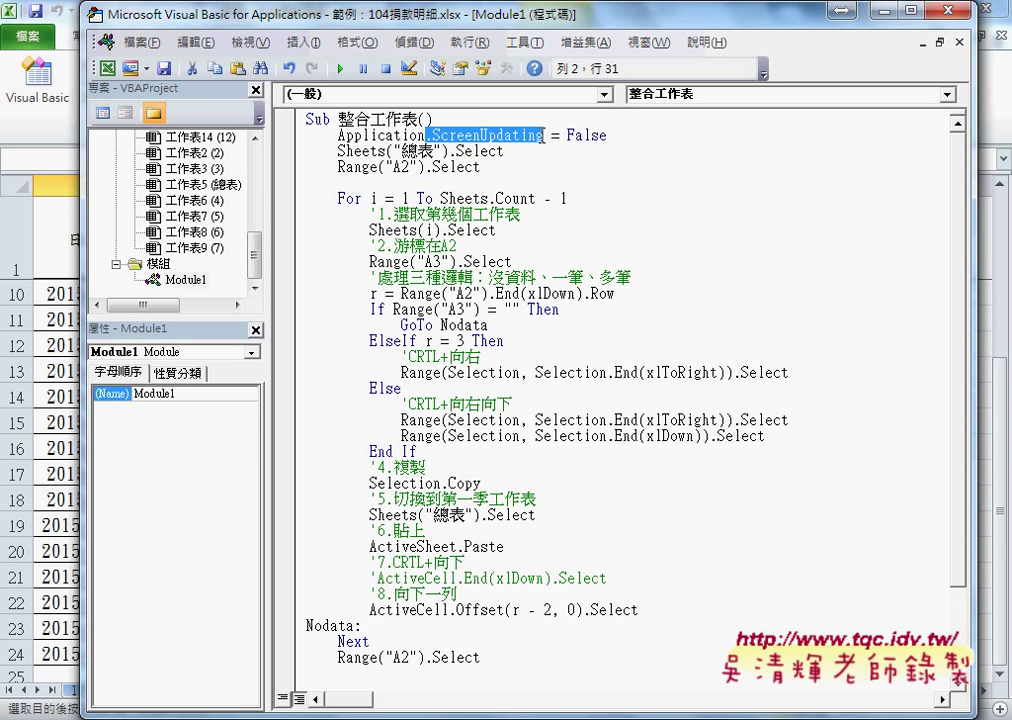
{"action": "left_click_drag", "start_coordinate": [608, 135], "coordinate": [569, 140]}
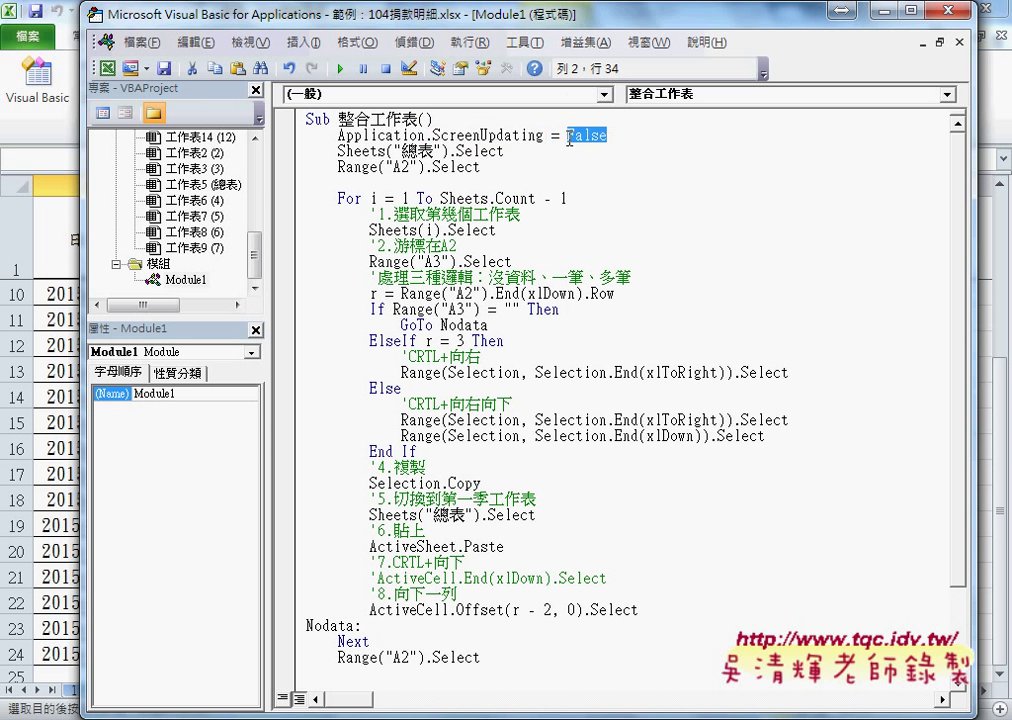